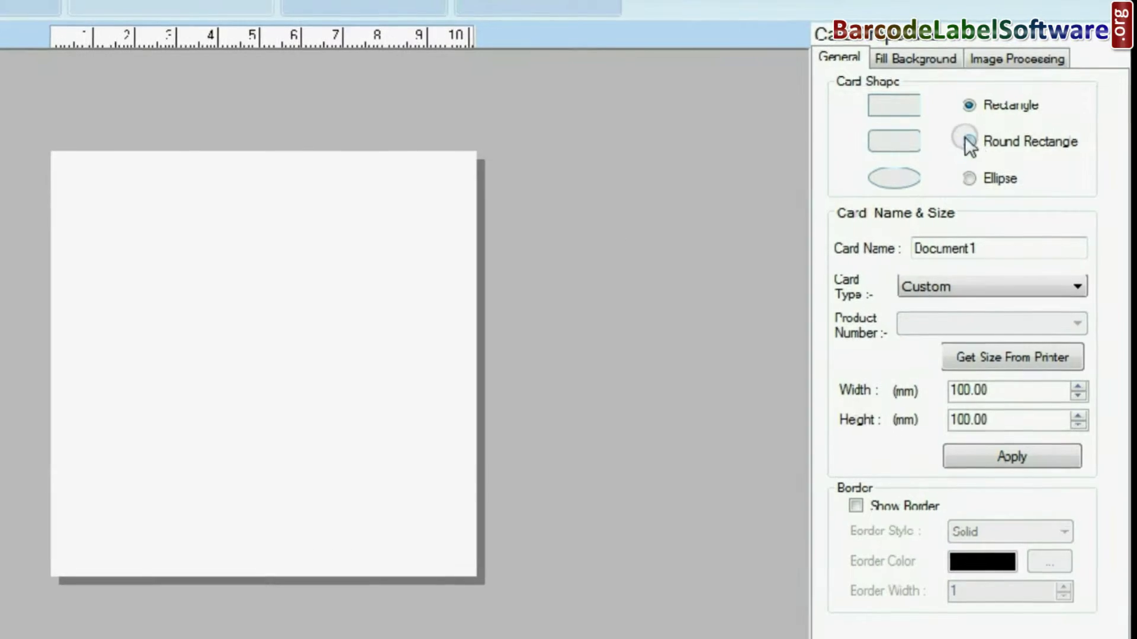
Make the card a rounded rectangle 63.5 mm wide and 46.6 mm high.
{"action": "left_click", "coordinate": [986, 228]}
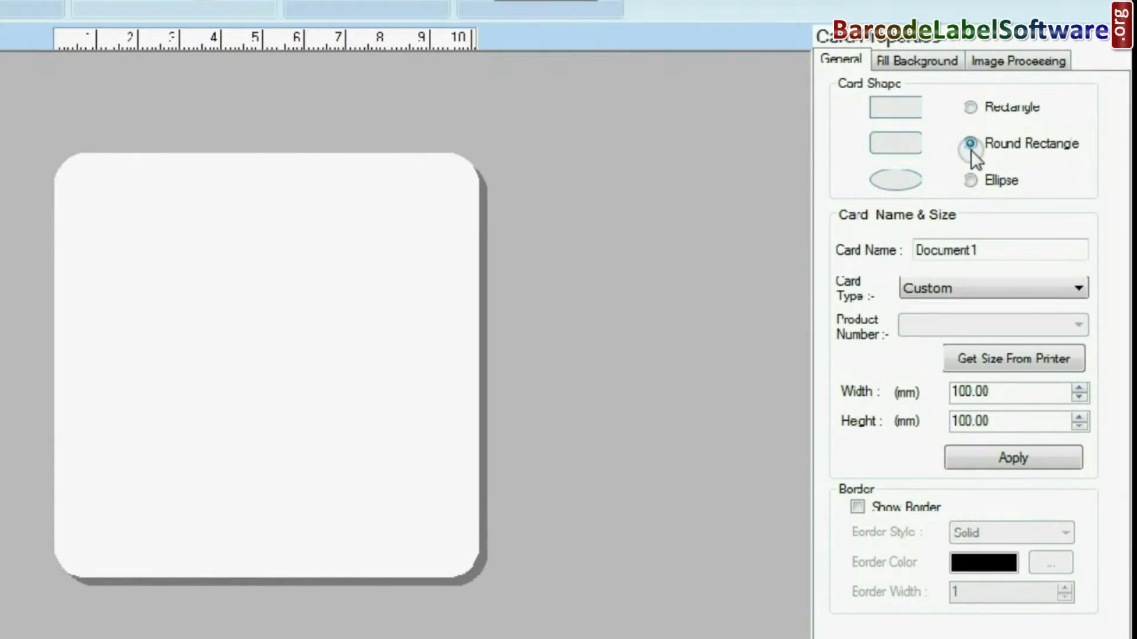
{"action": "left_click_drag", "start_coordinate": [1001, 414], "coordinate": [927, 414]}
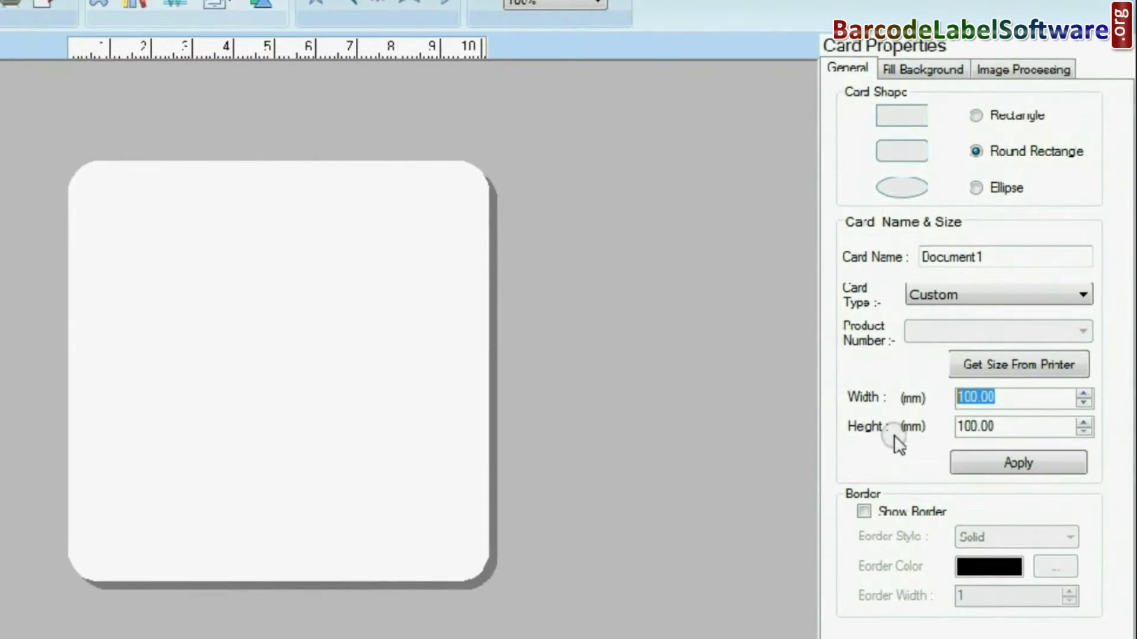
{"action": "type", "text": "63.5"}
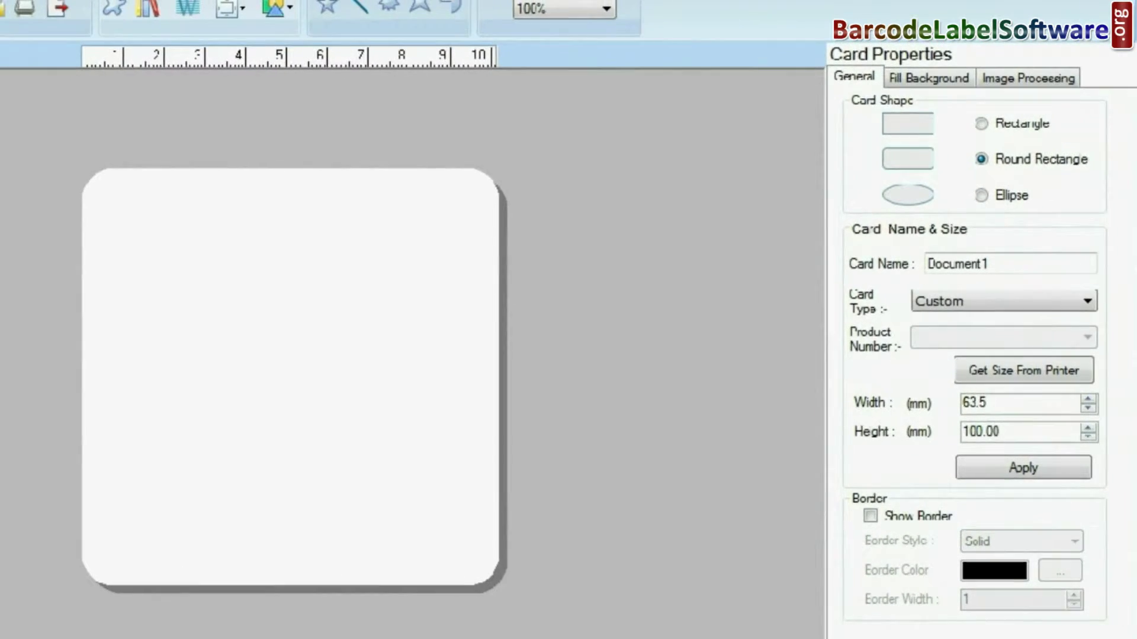
{"action": "left_click_drag", "start_coordinate": [1017, 440], "coordinate": [911, 436]}
{"action": "type", "text": "46.6"}
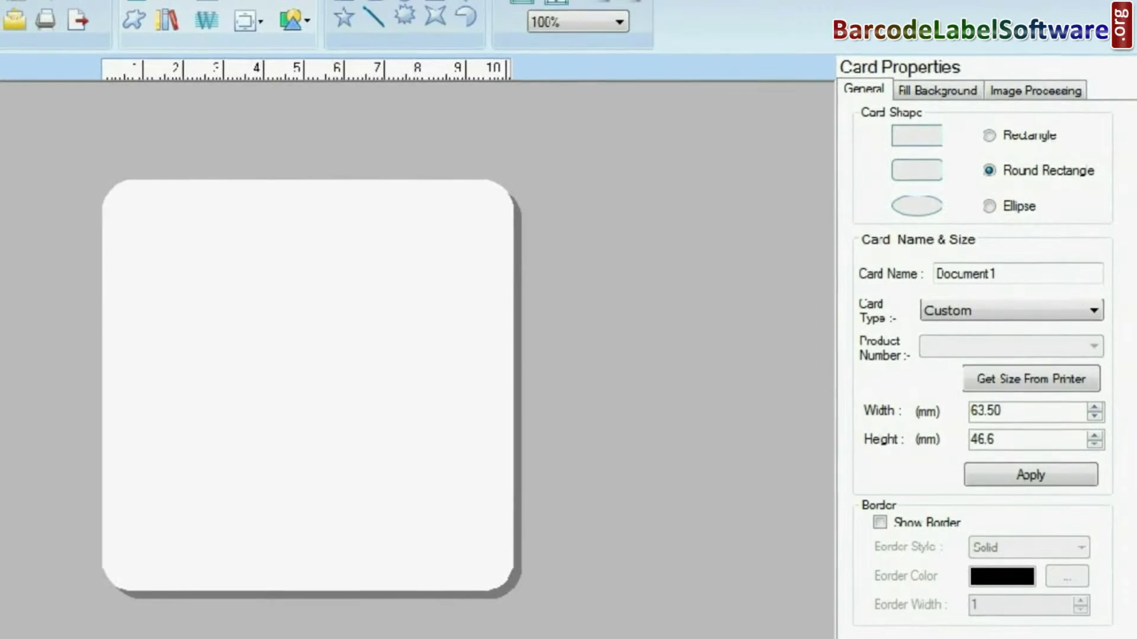
{"action": "left_click", "coordinate": [972, 481]}
Fill the card background with a solid light yellow colour.
{"action": "left_click", "coordinate": [921, 92]}
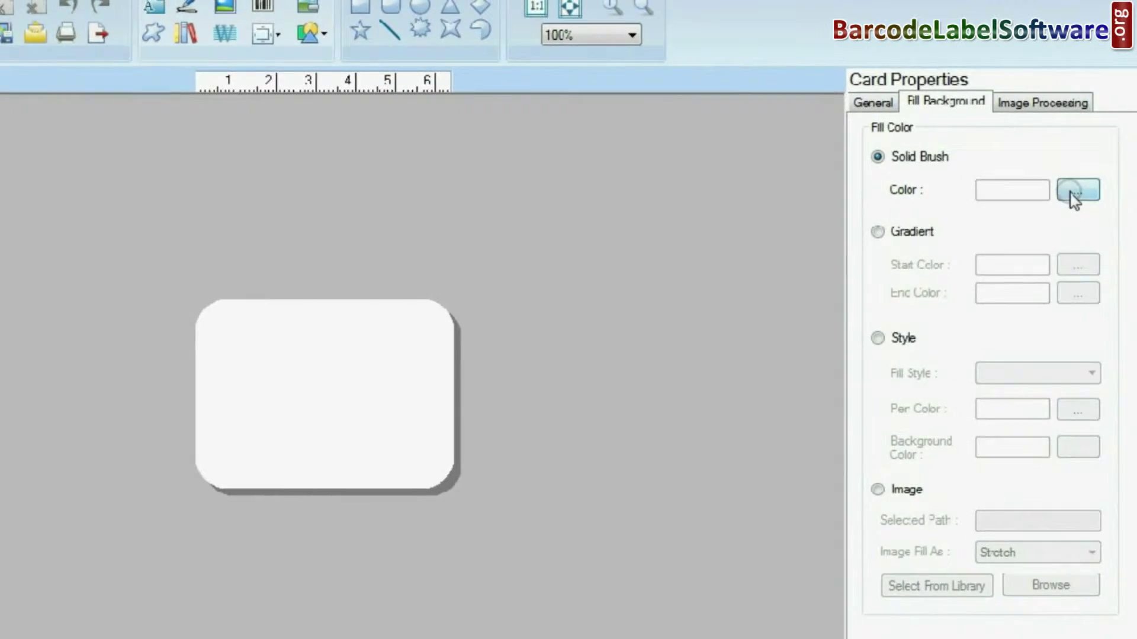
{"action": "left_click", "coordinate": [1074, 190]}
{"action": "left_click", "coordinate": [278, 116]}
{"action": "left_click", "coordinate": [285, 379]}
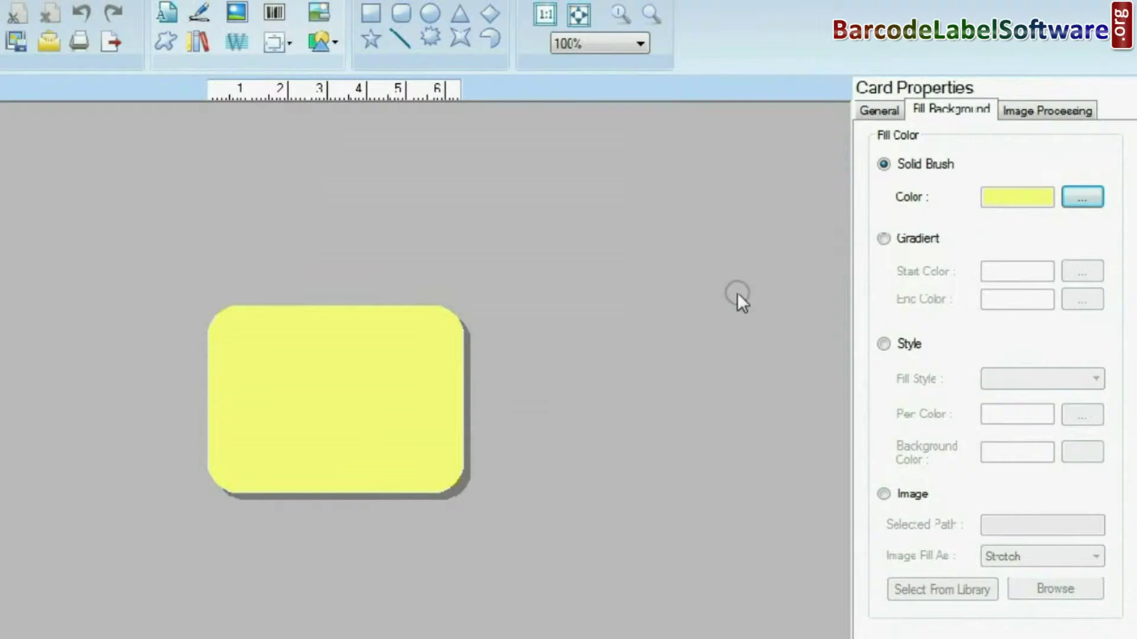
{"action": "left_click", "coordinate": [1021, 111]}
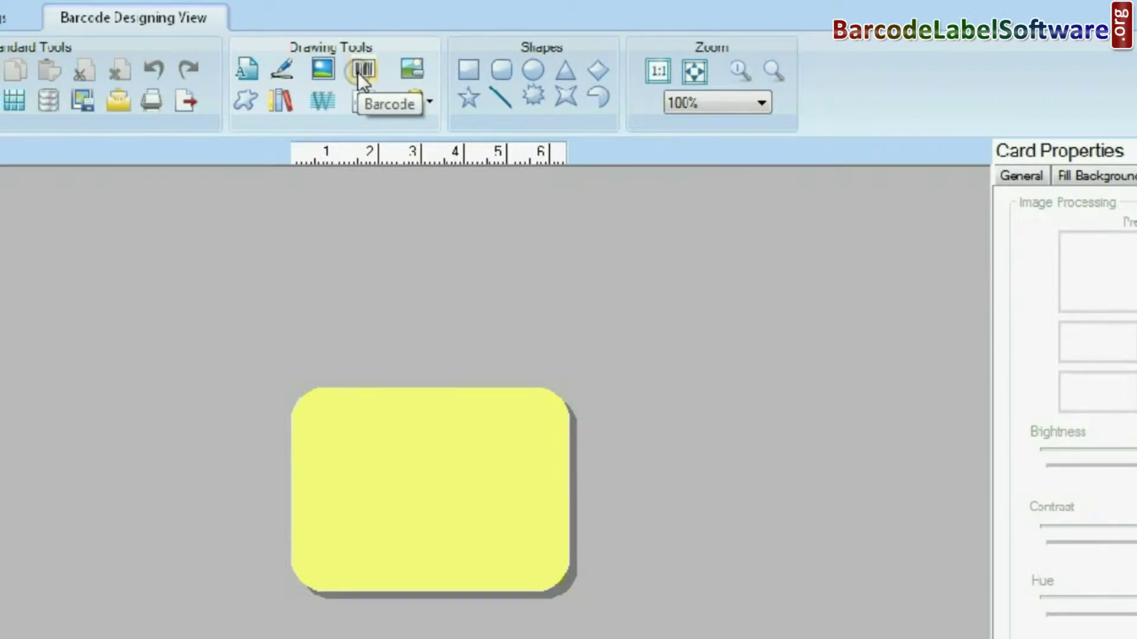
{"action": "left_click", "coordinate": [410, 90]}
{"action": "left_click", "coordinate": [454, 386]}
{"action": "left_click_drag", "start_coordinate": [423, 469], "coordinate": [402, 489]}
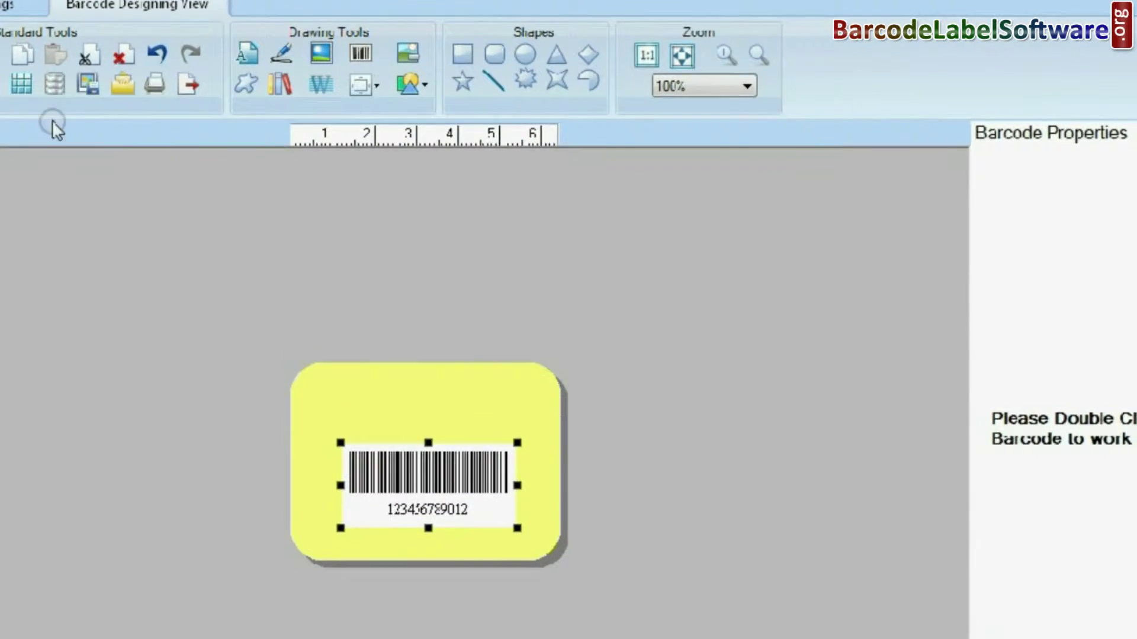
Start a new batch processing series named 'Barcode list'.
{"action": "left_click", "coordinate": [54, 86]}
{"action": "left_click", "coordinate": [468, 146]}
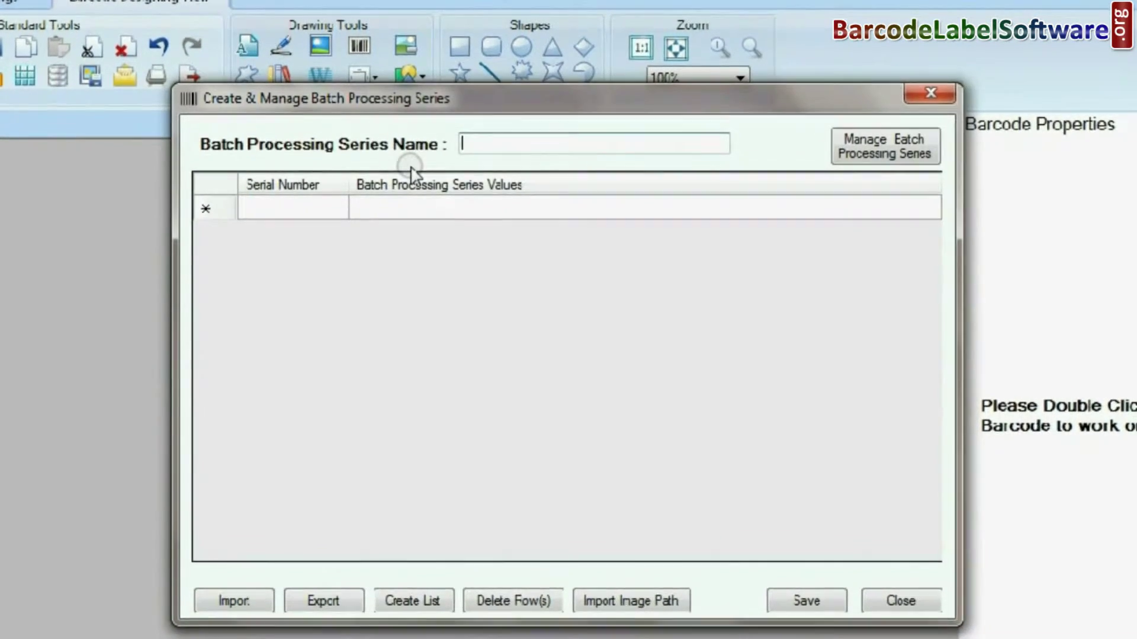
{"action": "type", "text": "Barcode list"}
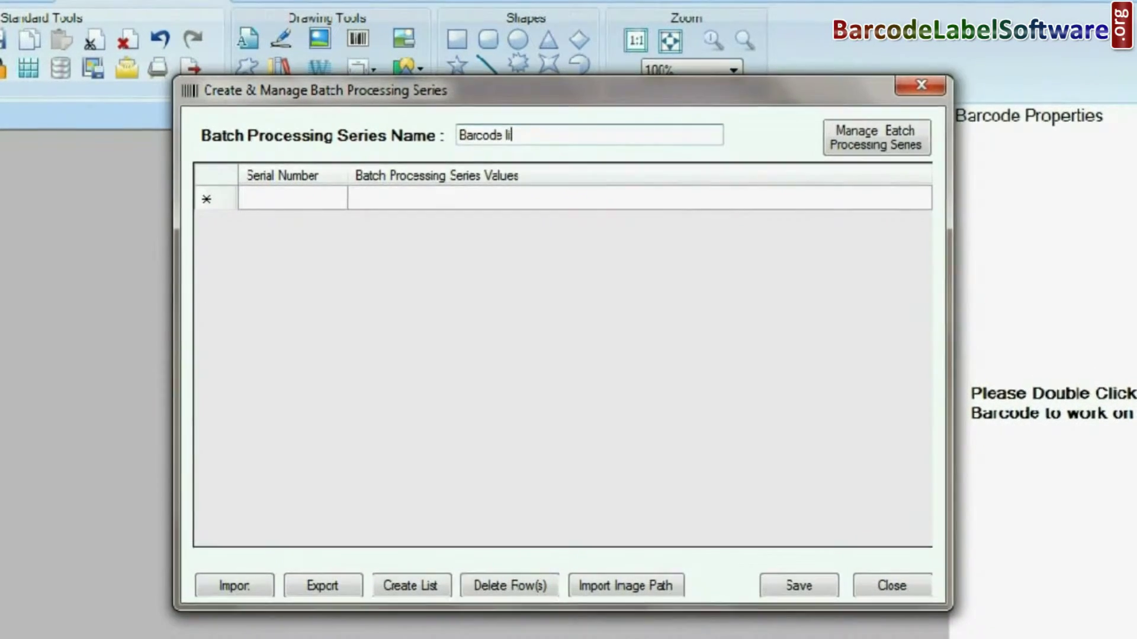
Generate 18 random values with prefix 123456A and length 2, then save the series.
{"action": "left_click", "coordinate": [417, 588]}
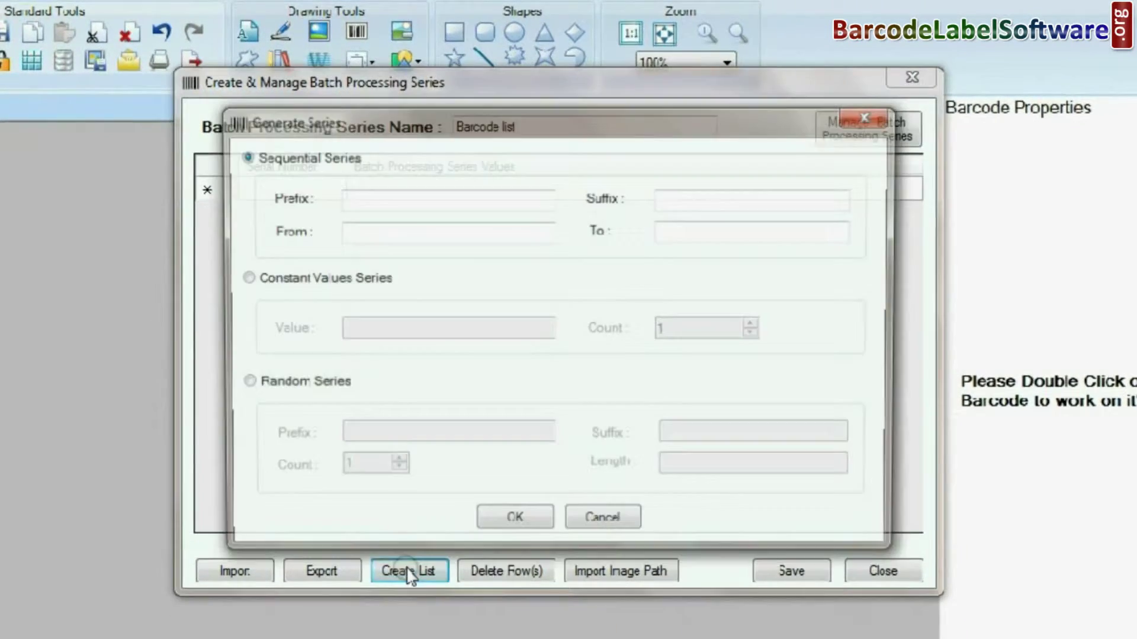
{"action": "left_click", "coordinate": [243, 280]}
{"action": "left_click", "coordinate": [242, 374]}
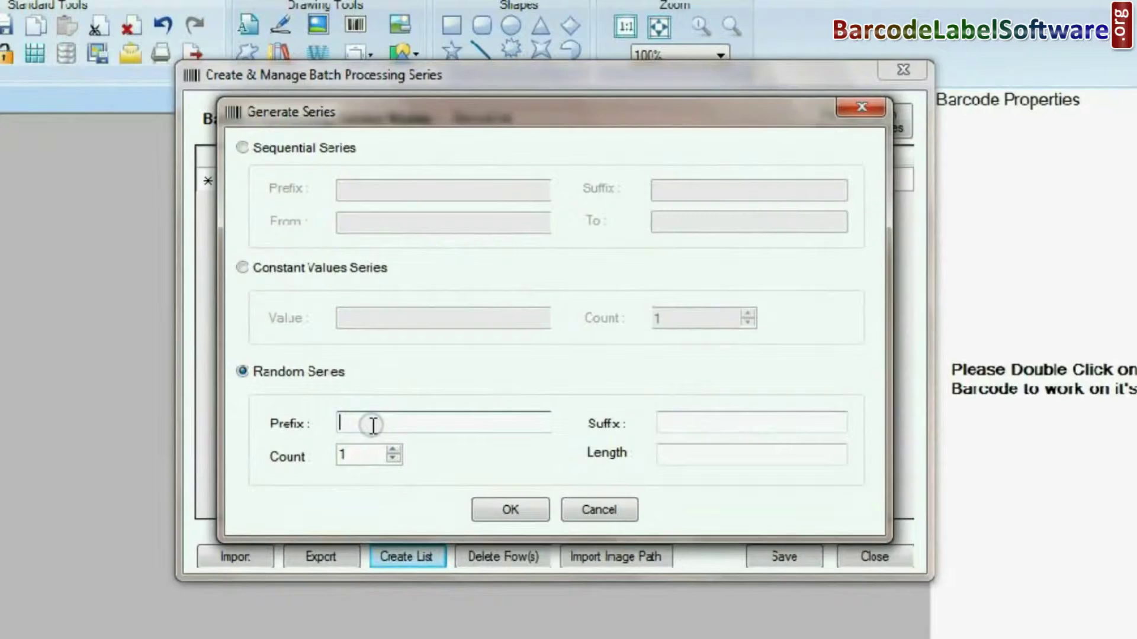
{"action": "left_click", "coordinate": [370, 425]}
{"action": "type", "text": "123456A"}
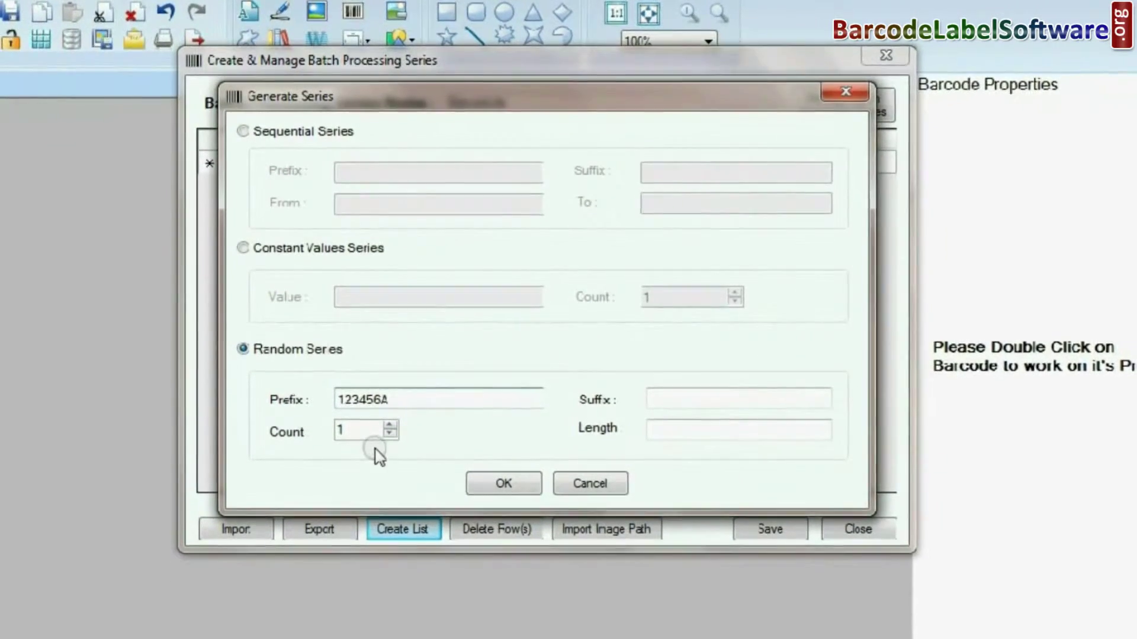
{"action": "double_click", "coordinate": [355, 432]}
{"action": "type", "text": "18"}
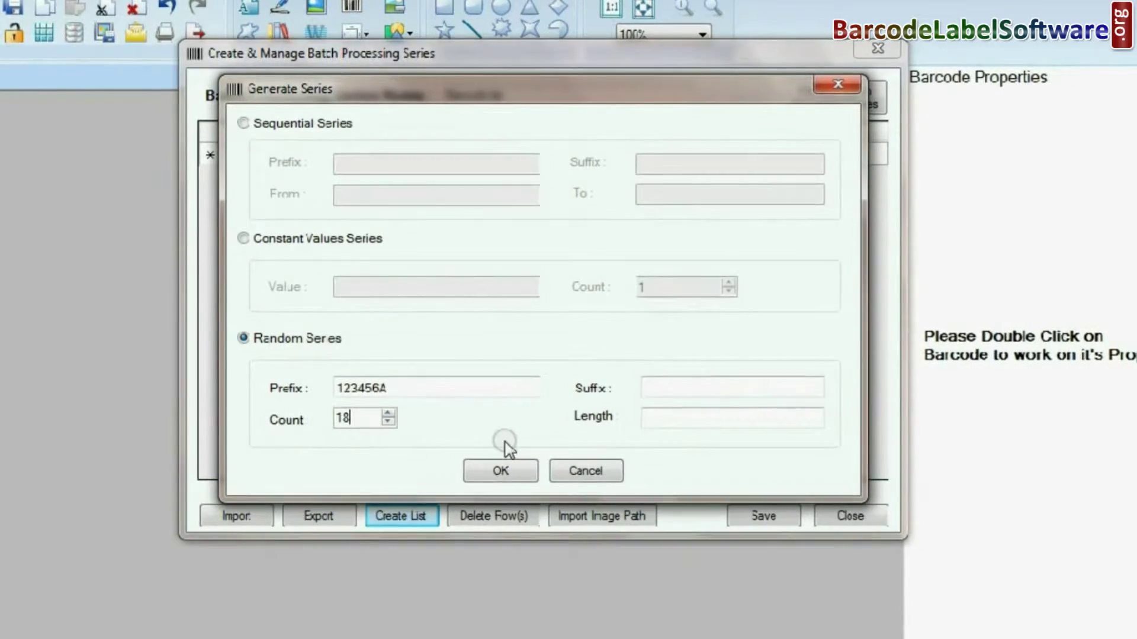
{"action": "left_click", "coordinate": [664, 419]}
{"action": "type", "text": "2"}
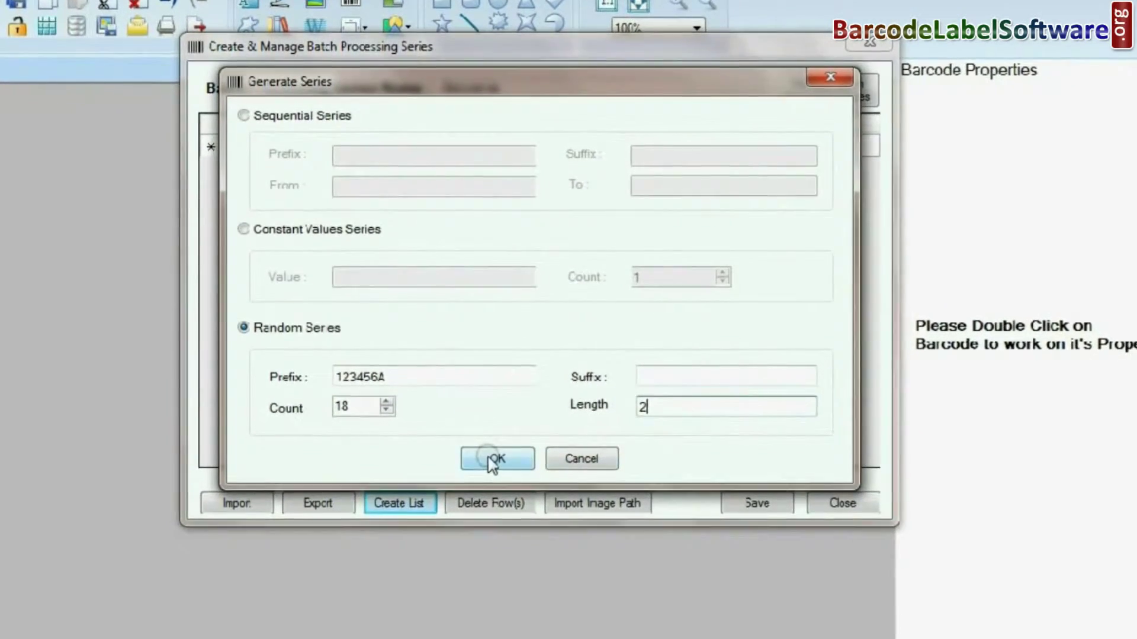
{"action": "left_click", "coordinate": [495, 464]}
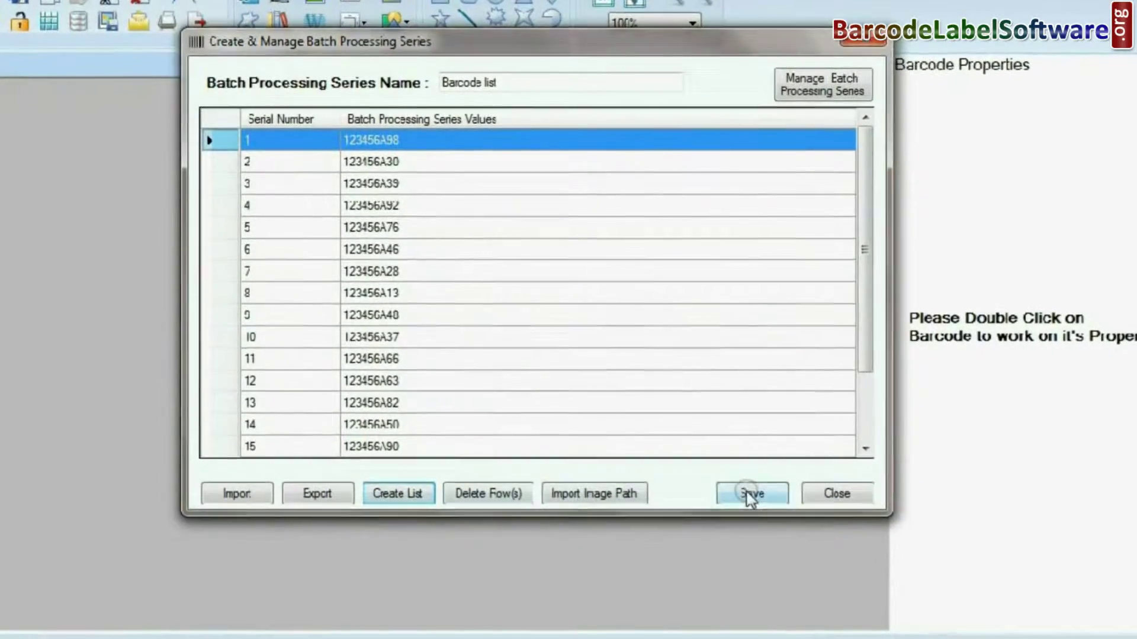
{"action": "left_click", "coordinate": [750, 495]}
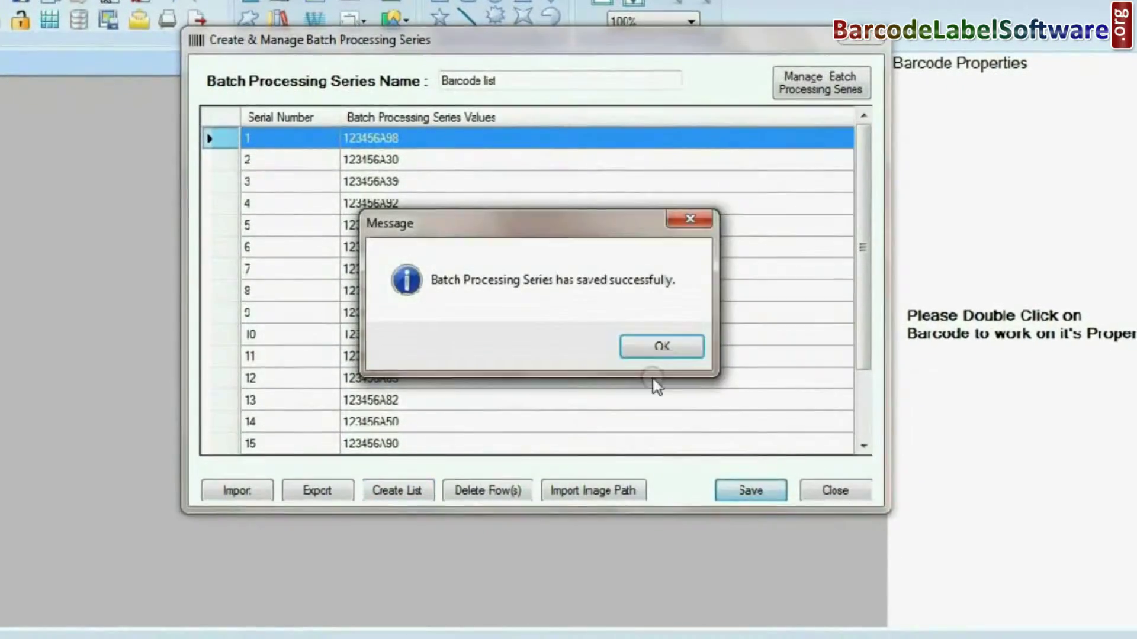
{"action": "left_click", "coordinate": [655, 347]}
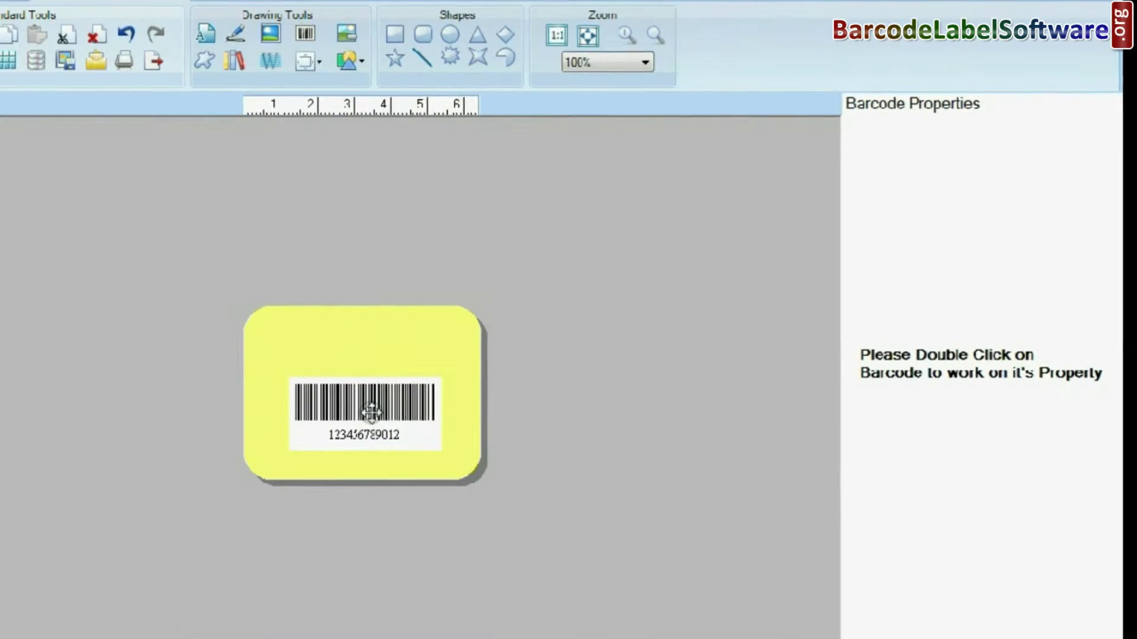
Set the barcode font to Code 128 and take its data from the 'Barcode list' series.
{"action": "double_click", "coordinate": [371, 413]}
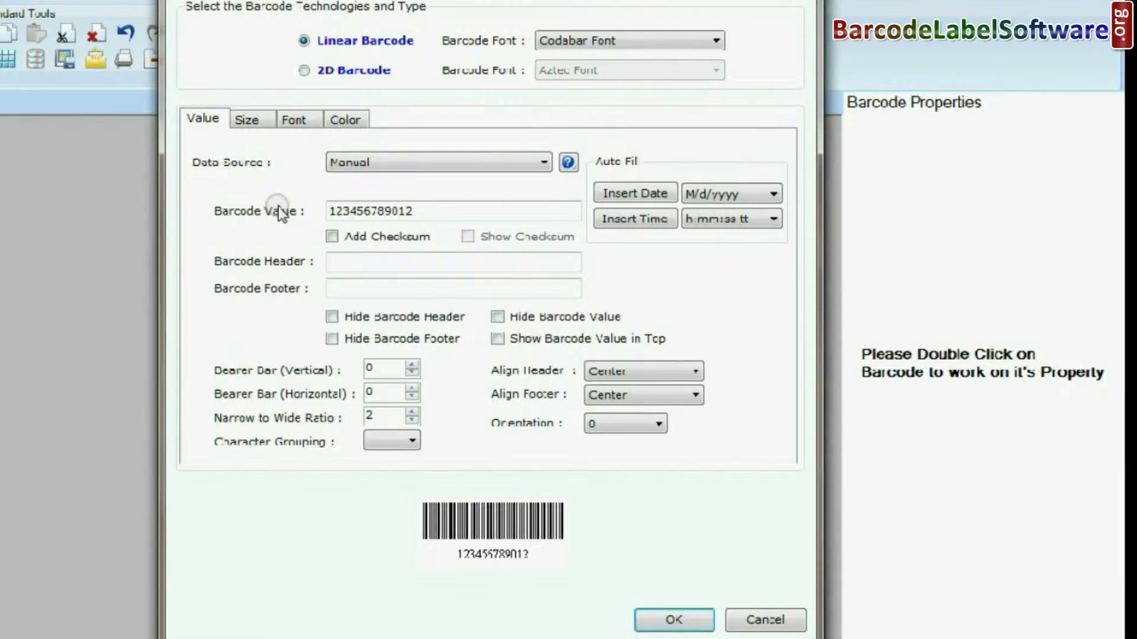
{"action": "left_click", "coordinate": [569, 40]}
{"action": "left_click", "coordinate": [592, 84]}
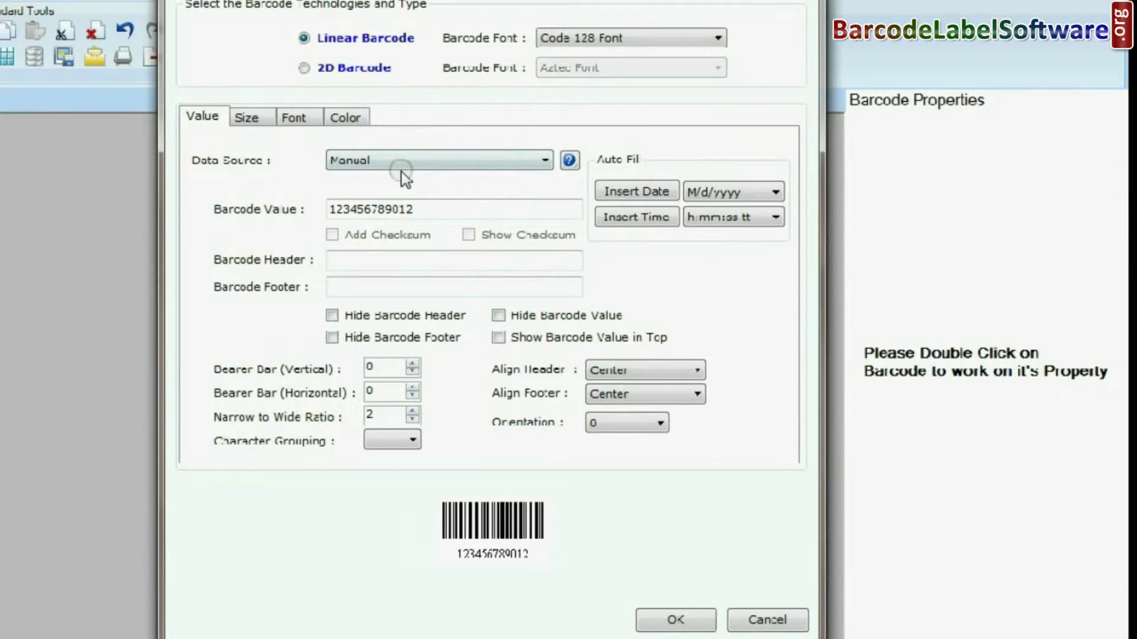
{"action": "left_click", "coordinate": [393, 161]}
{"action": "left_click", "coordinate": [407, 188]}
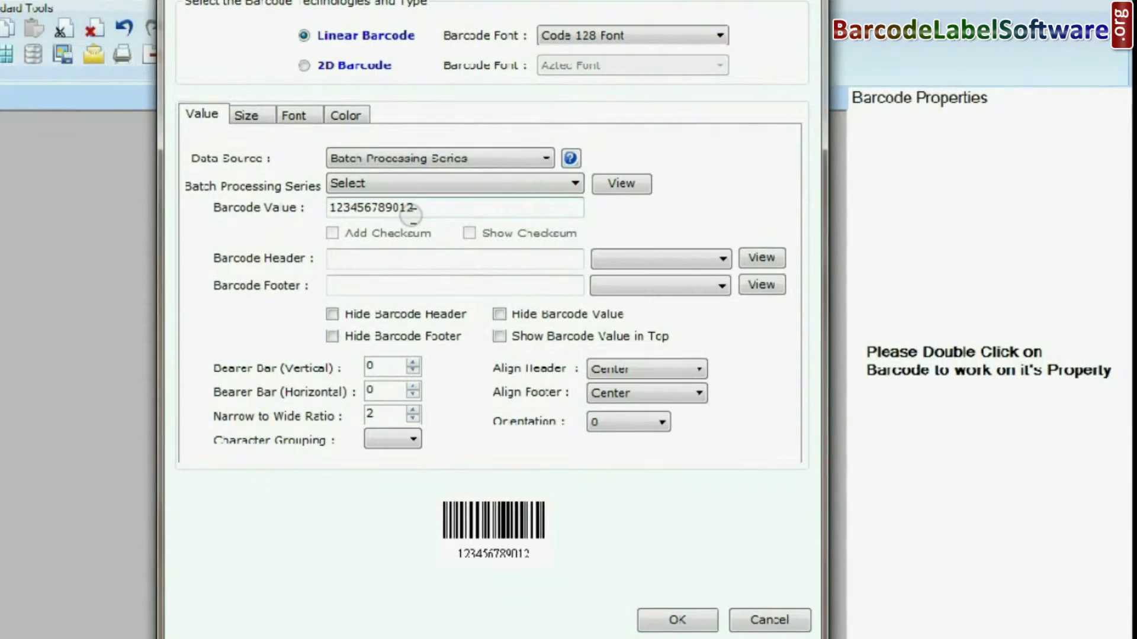
{"action": "left_click", "coordinate": [409, 184]}
{"action": "left_click", "coordinate": [382, 214]}
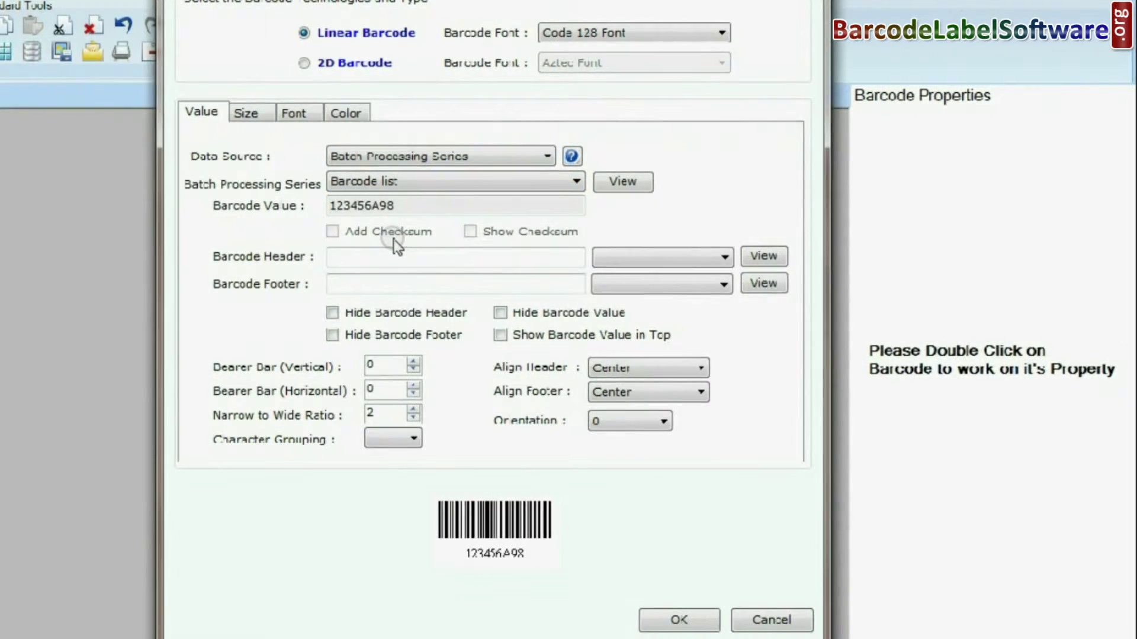
{"action": "left_click", "coordinate": [481, 501]}
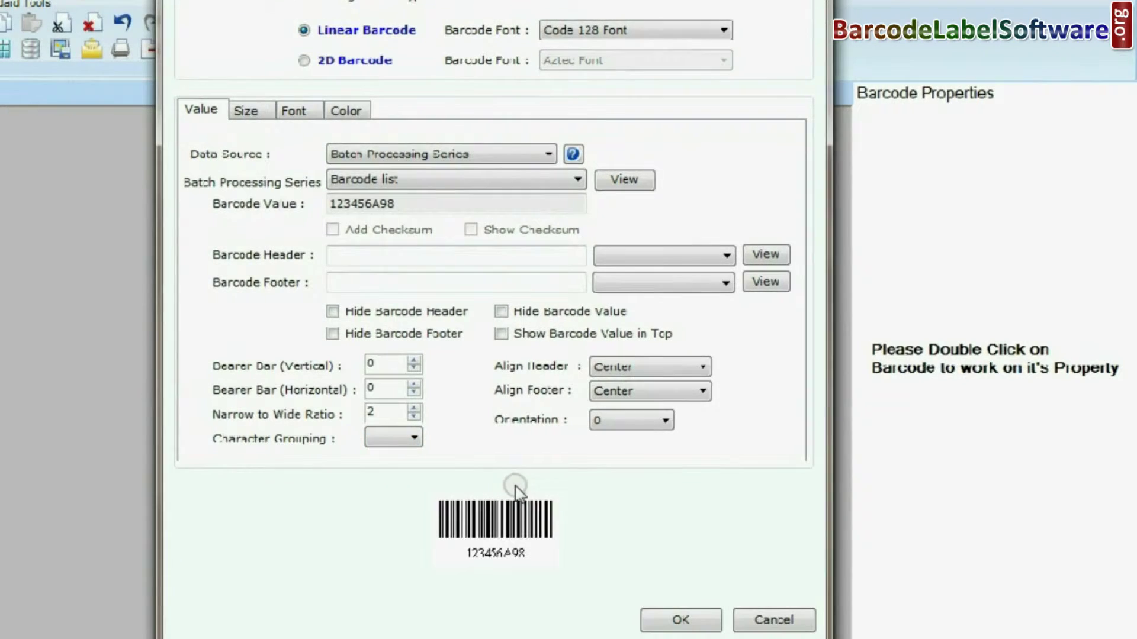
{"action": "left_click", "coordinate": [245, 110]}
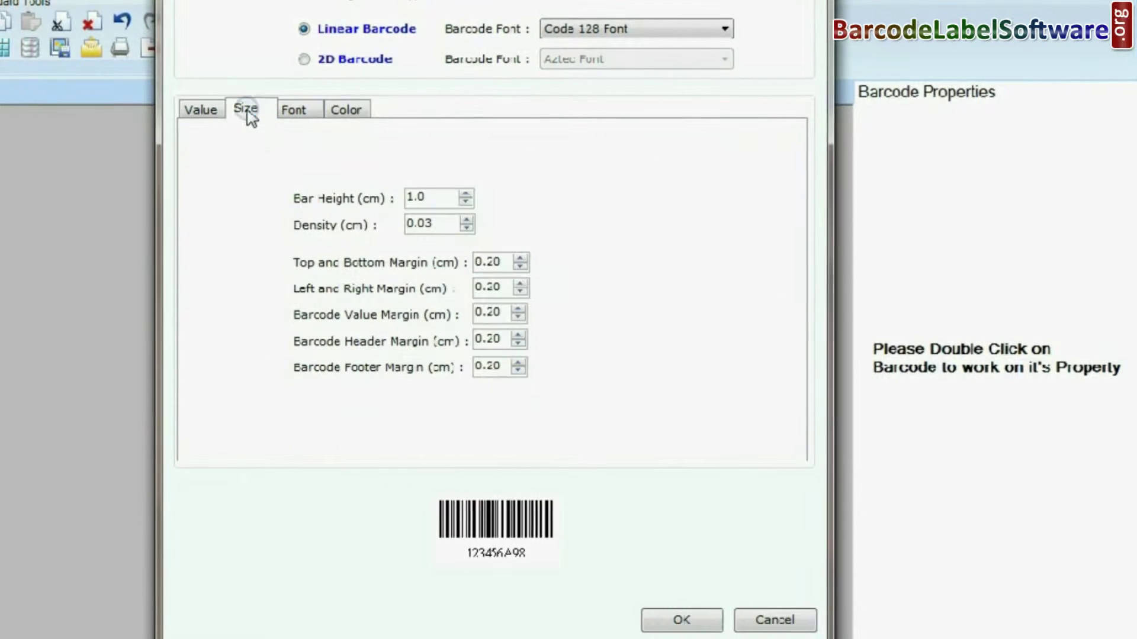
Lower the bar height to 0.8 cm and set the barcode value digits to Verdana.
{"action": "left_click", "coordinate": [466, 201]}
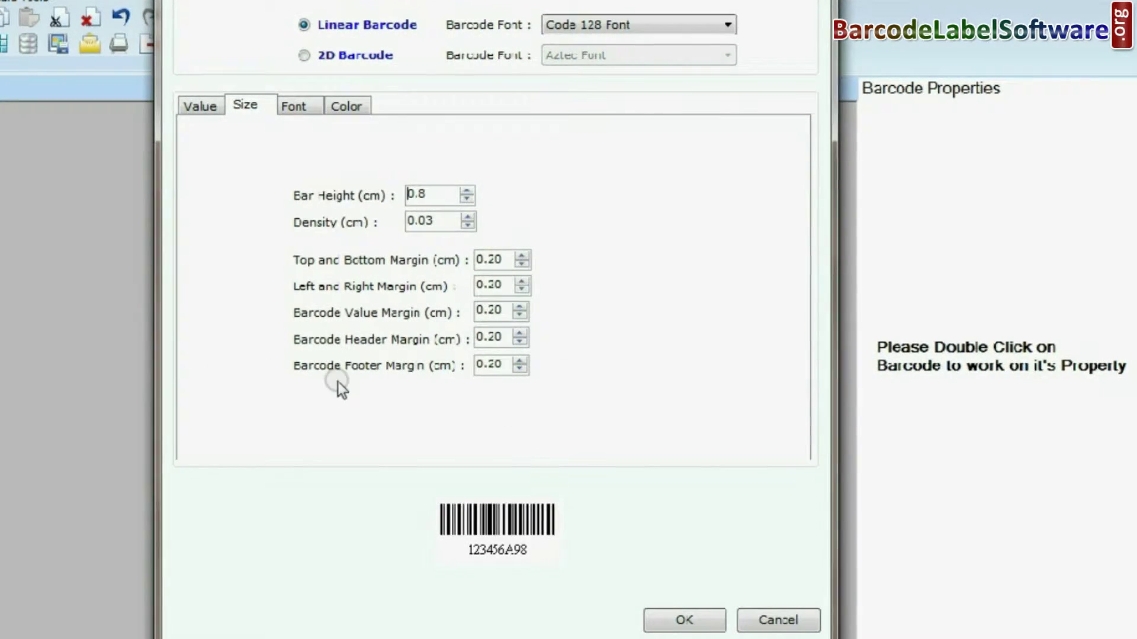
{"action": "left_click", "coordinate": [302, 113]}
{"action": "left_click", "coordinate": [502, 320]}
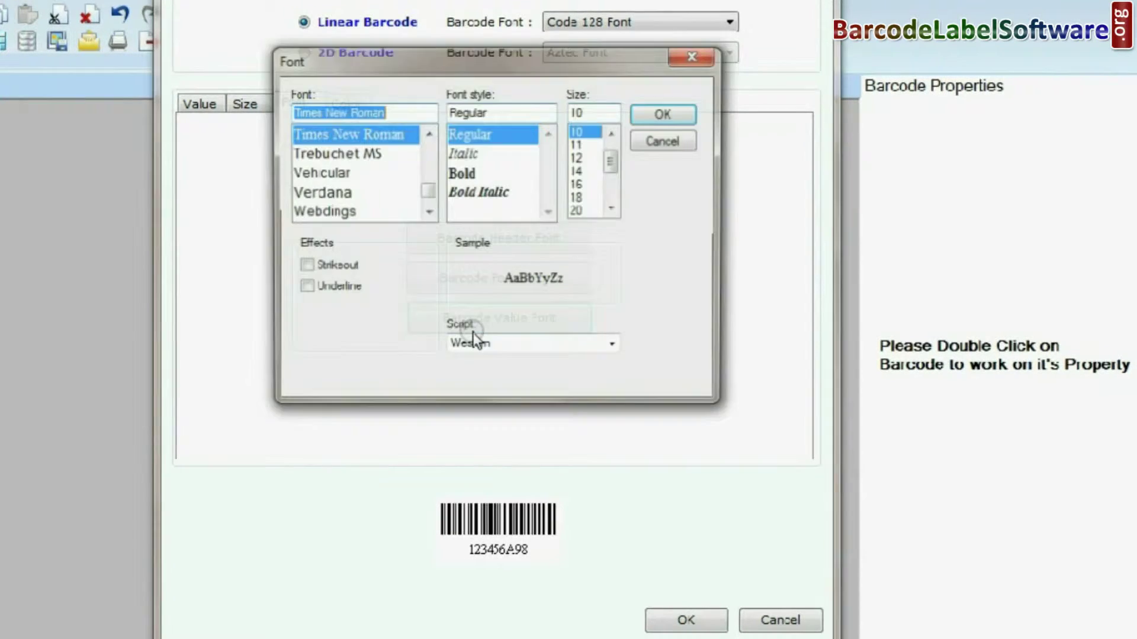
{"action": "left_click", "coordinate": [331, 191]}
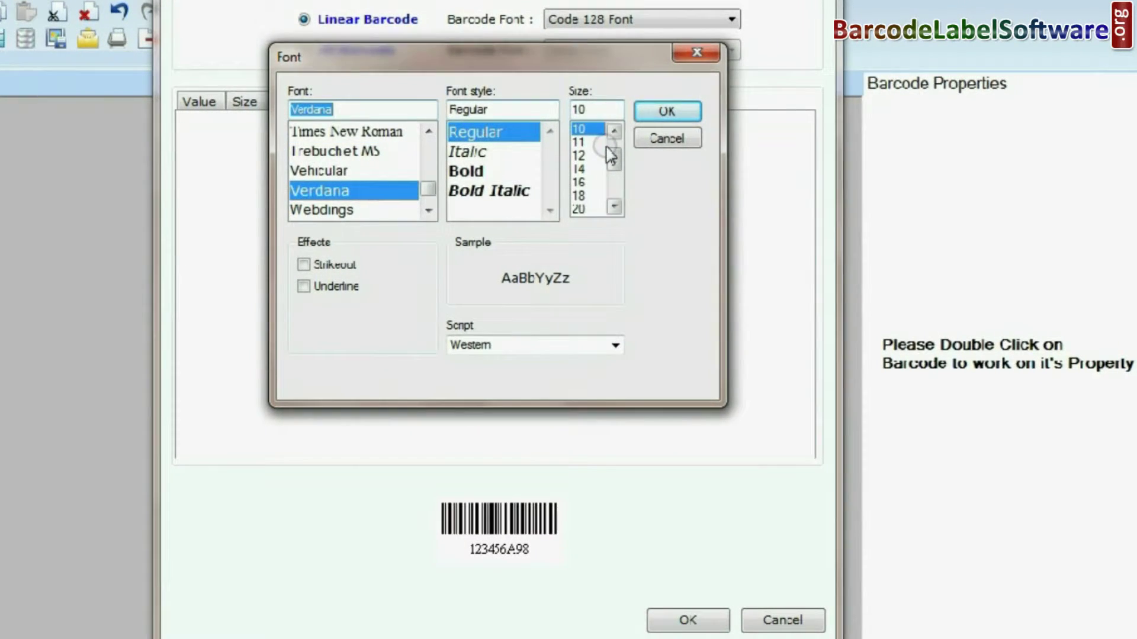
{"action": "left_click", "coordinate": [668, 112]}
Give the barcode a light yellow background and apply its properties to the label.
{"action": "left_click", "coordinate": [343, 98]}
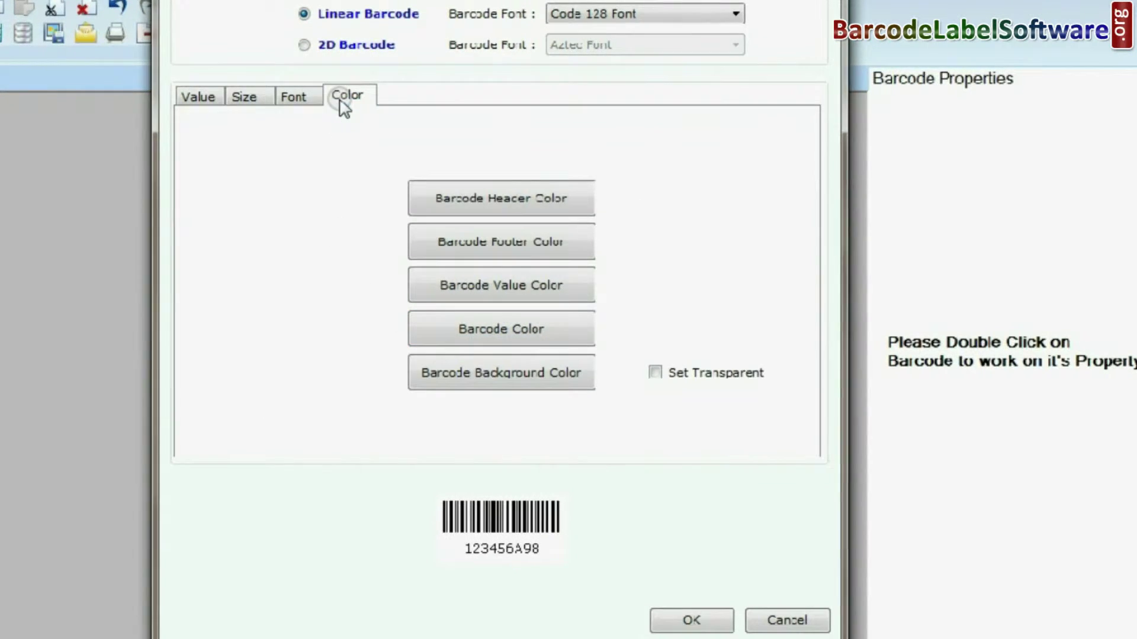
{"action": "left_click", "coordinate": [475, 377]}
{"action": "left_click", "coordinate": [315, 111]}
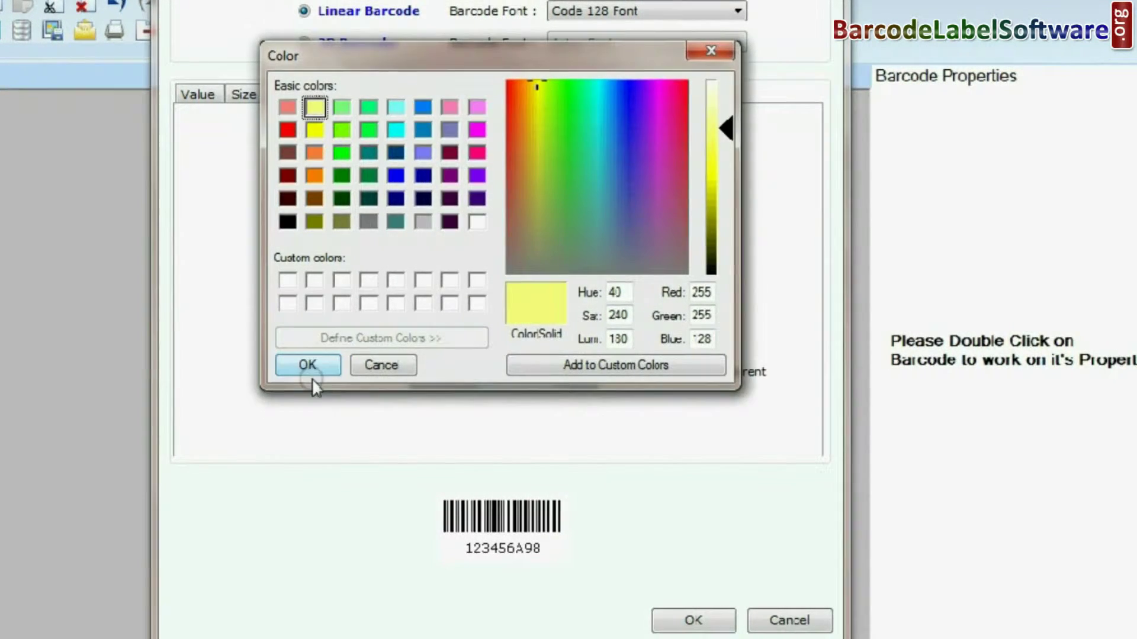
{"action": "left_click", "coordinate": [306, 362]}
{"action": "left_click", "coordinate": [681, 621]}
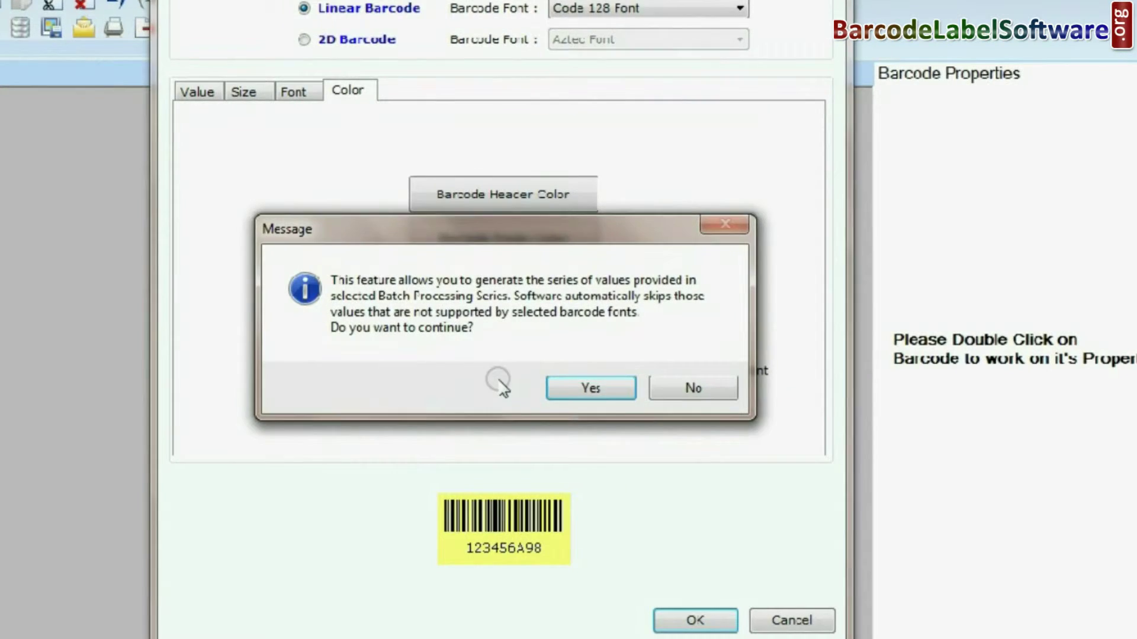
{"action": "left_click", "coordinate": [578, 385]}
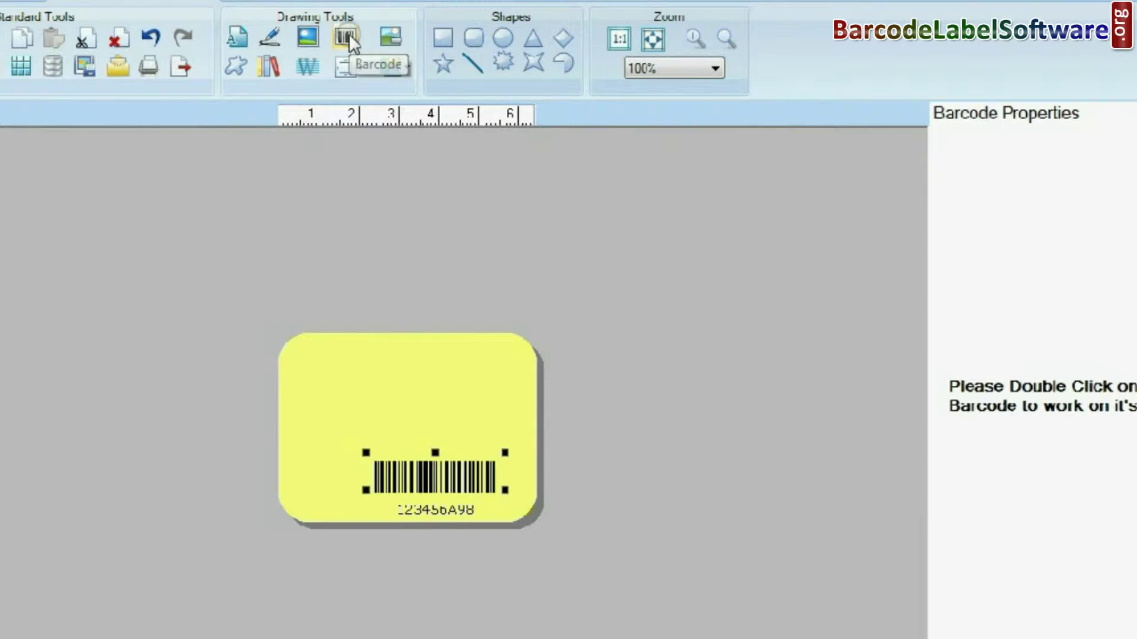
Add a second barcode to the card and move it higher up.
{"action": "double_click", "coordinate": [380, 447]}
{"action": "left_click", "coordinate": [346, 37]}
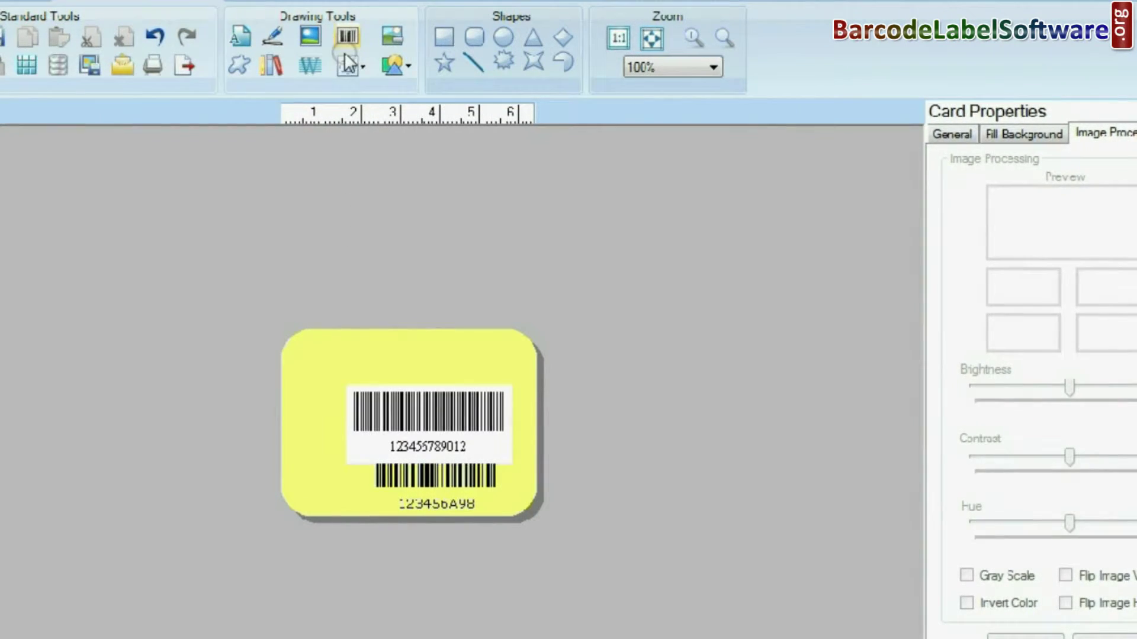
{"action": "left_click", "coordinate": [438, 410]}
{"action": "left_click_drag", "start_coordinate": [439, 410], "coordinate": [451, 381]}
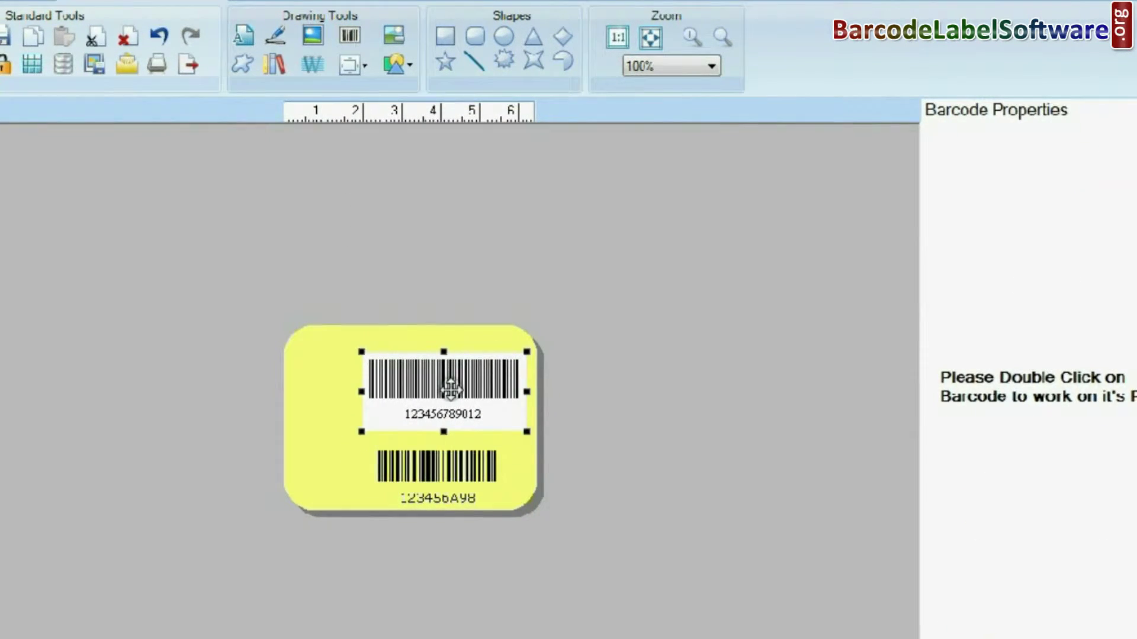
Make the new barcode a 2D DataMatrix holding 12345 with Auto preferred format.
{"action": "double_click", "coordinate": [451, 382]}
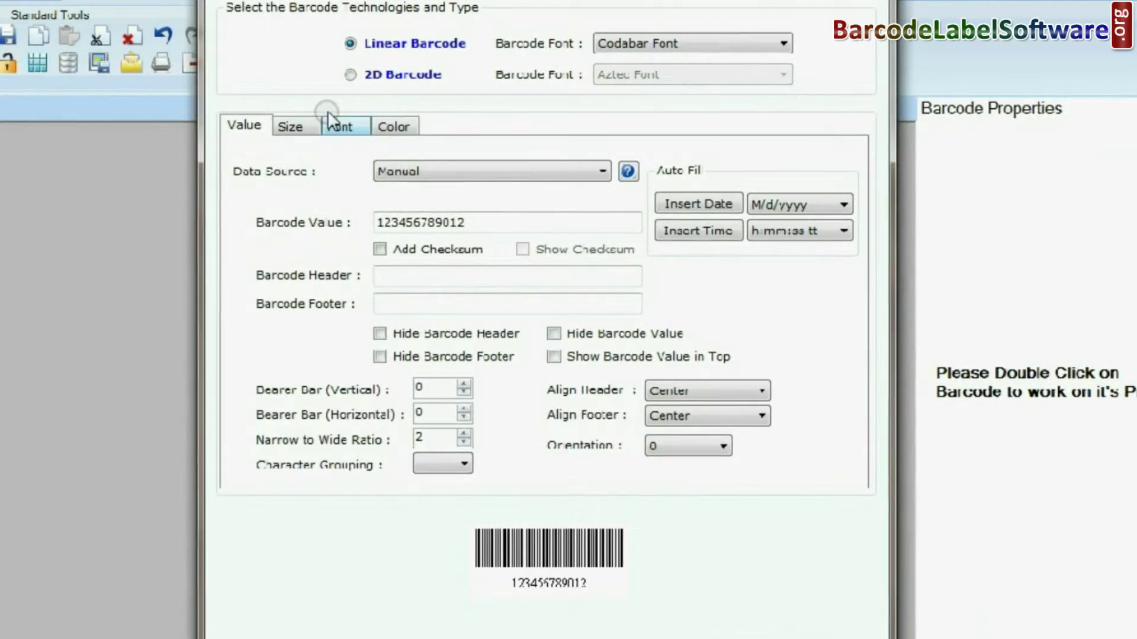
{"action": "left_click", "coordinate": [351, 73]}
{"action": "left_click", "coordinate": [619, 77]}
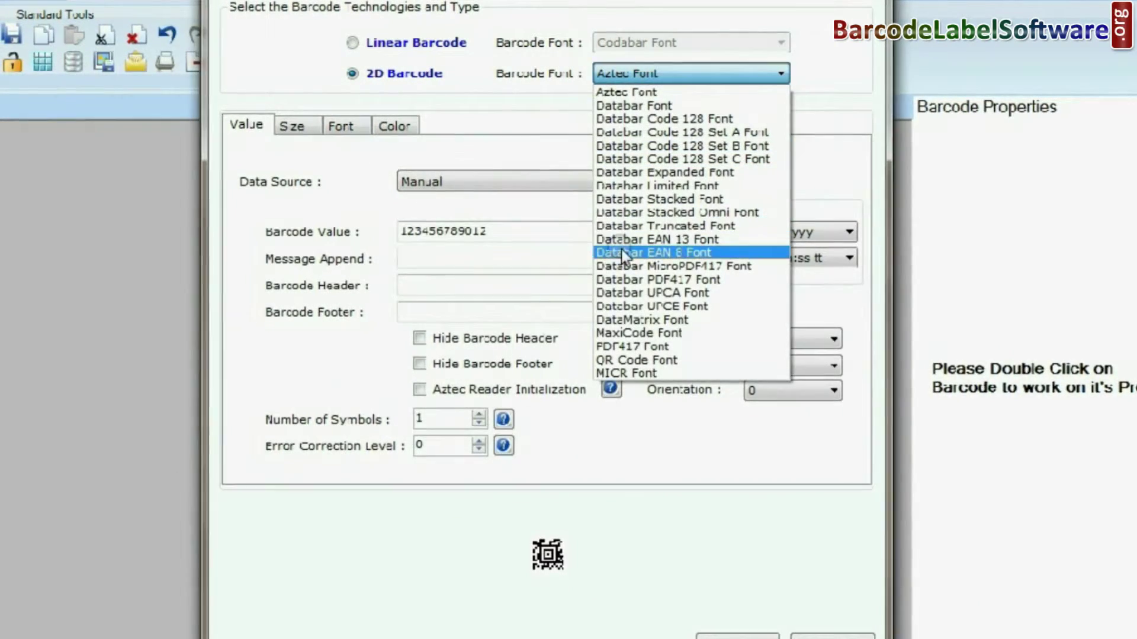
{"action": "left_click", "coordinate": [630, 318]}
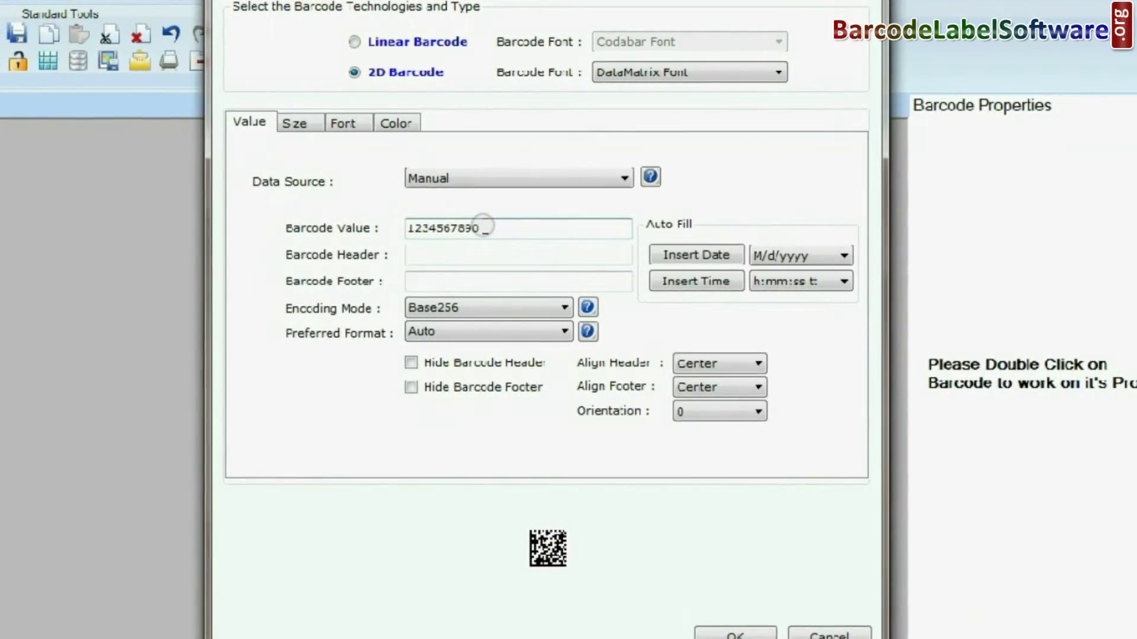
{"action": "left_click_drag", "start_coordinate": [482, 231], "coordinate": [404, 231]}
{"action": "type", "text": "12345"}
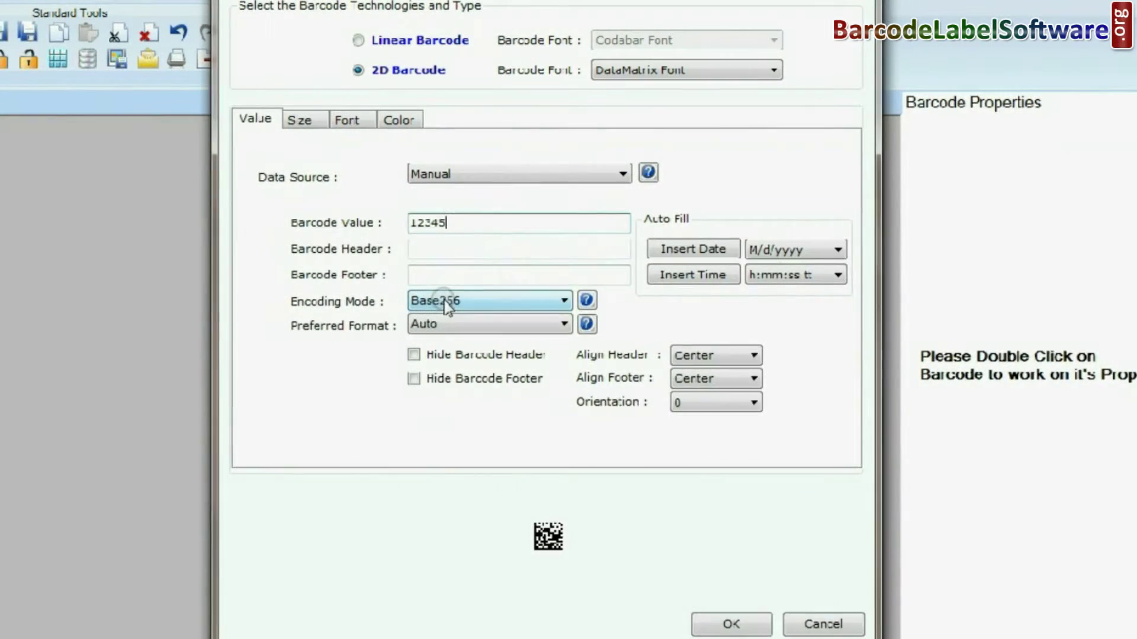
{"action": "left_click", "coordinate": [434, 325]}
{"action": "left_click", "coordinate": [436, 321]}
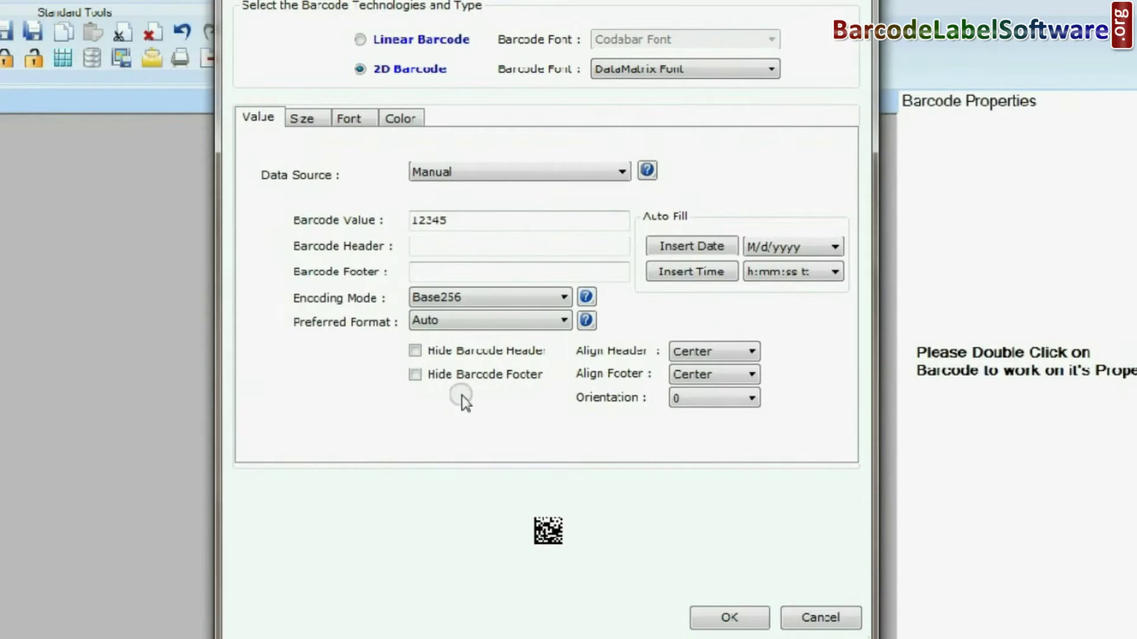
Give the DataMatrix a yellow background and apply its settings.
{"action": "left_click", "coordinate": [302, 120]}
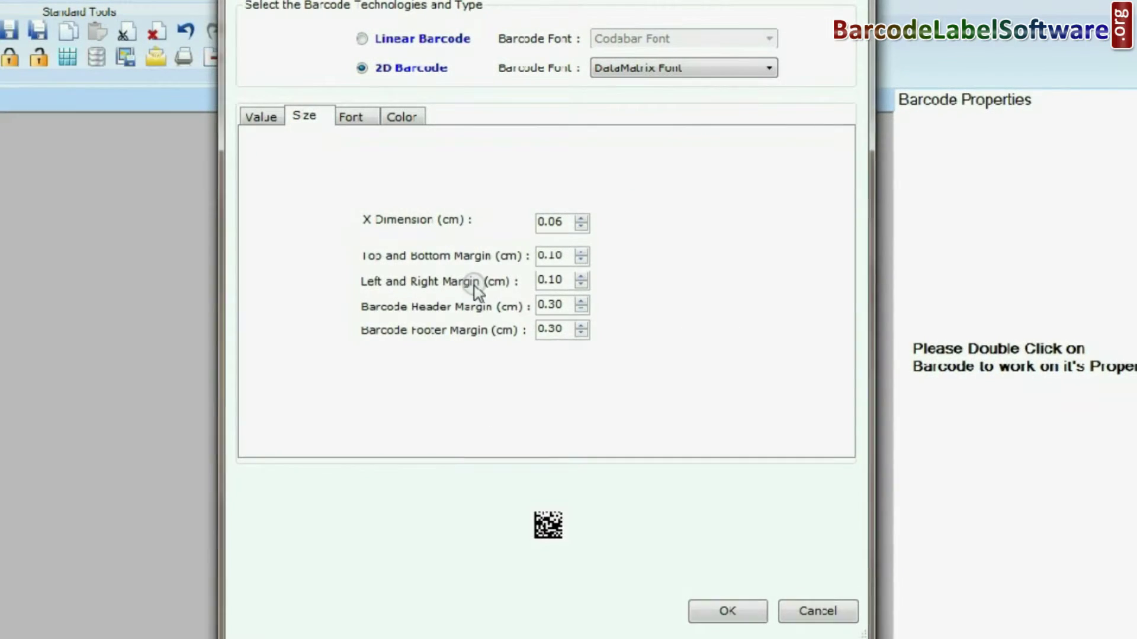
{"action": "left_click", "coordinate": [350, 122]}
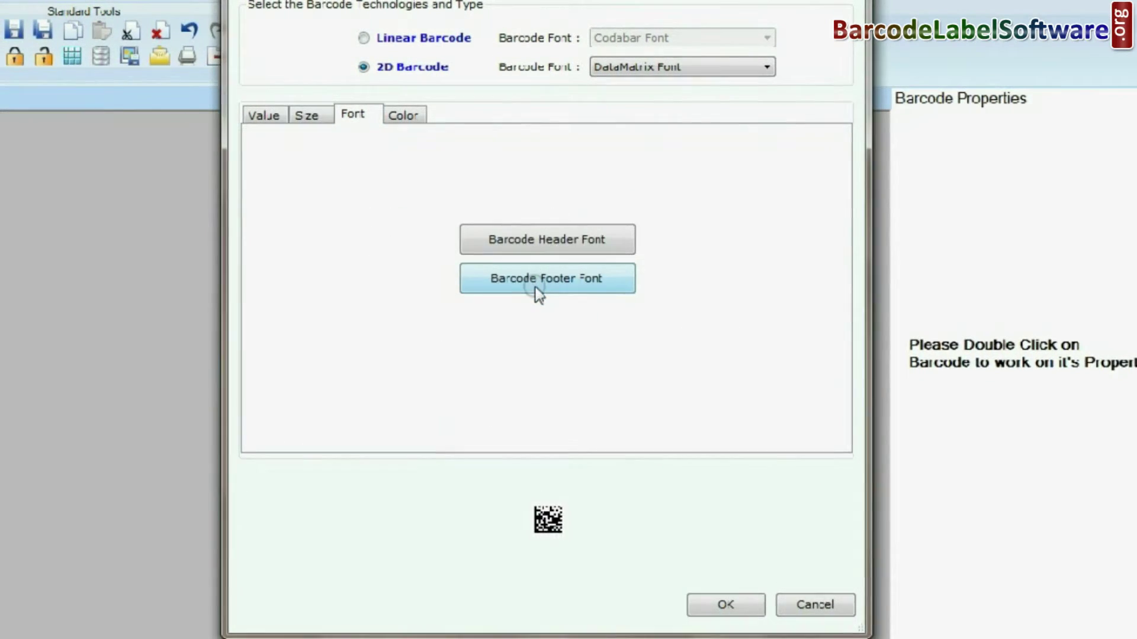
{"action": "left_click", "coordinate": [400, 116]}
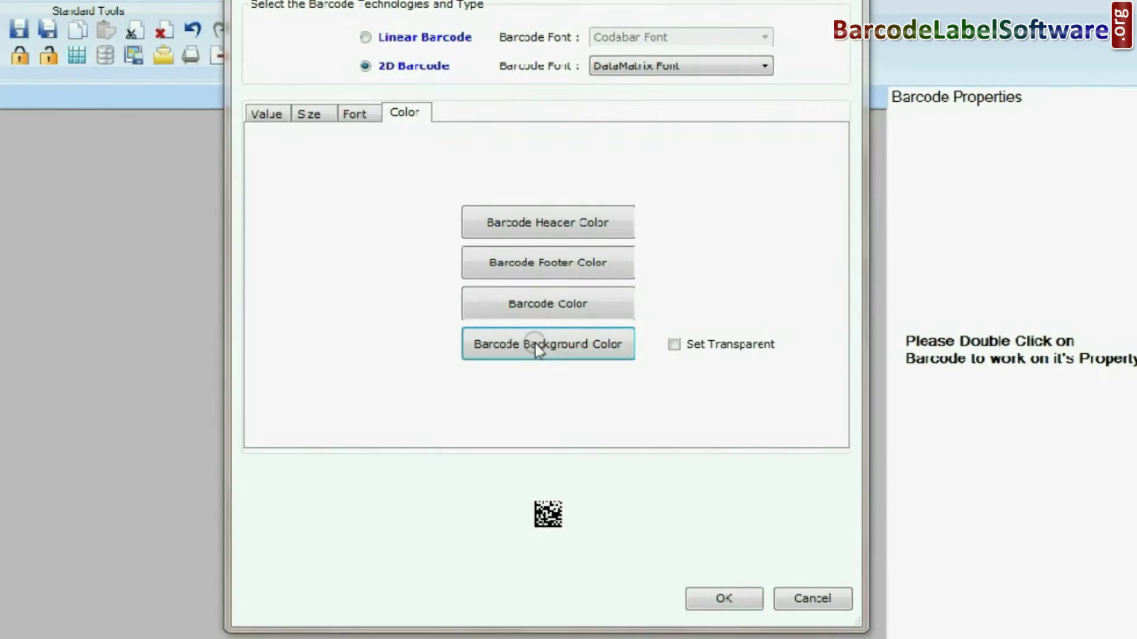
{"action": "left_click", "coordinate": [537, 349]}
{"action": "left_click", "coordinate": [377, 123]}
{"action": "left_click", "coordinate": [368, 360]}
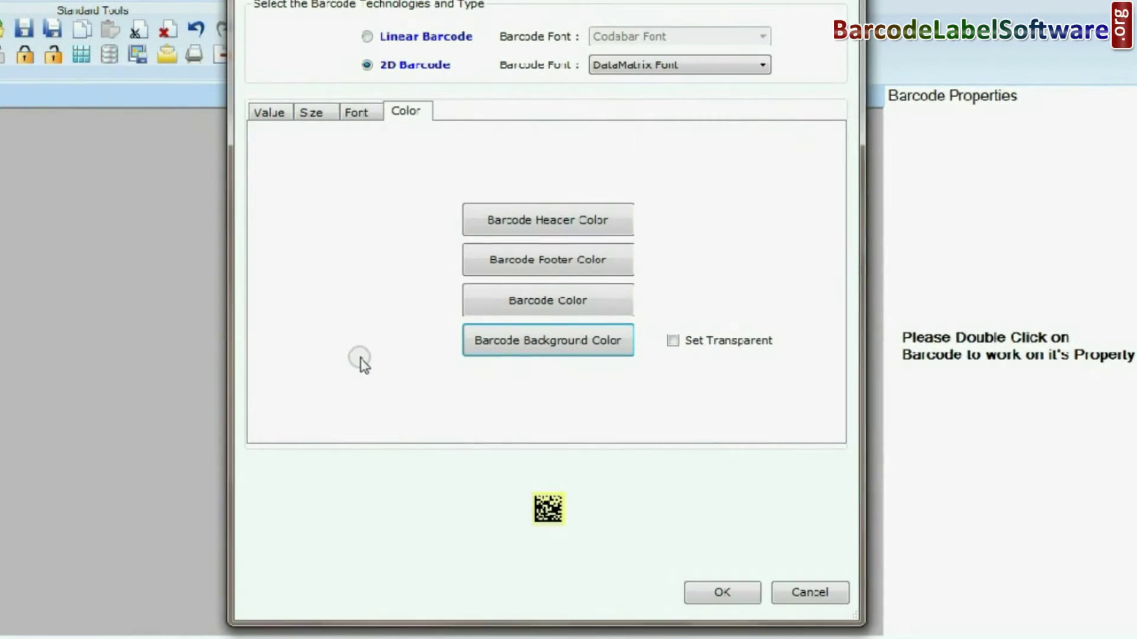
{"action": "left_click", "coordinate": [718, 590]}
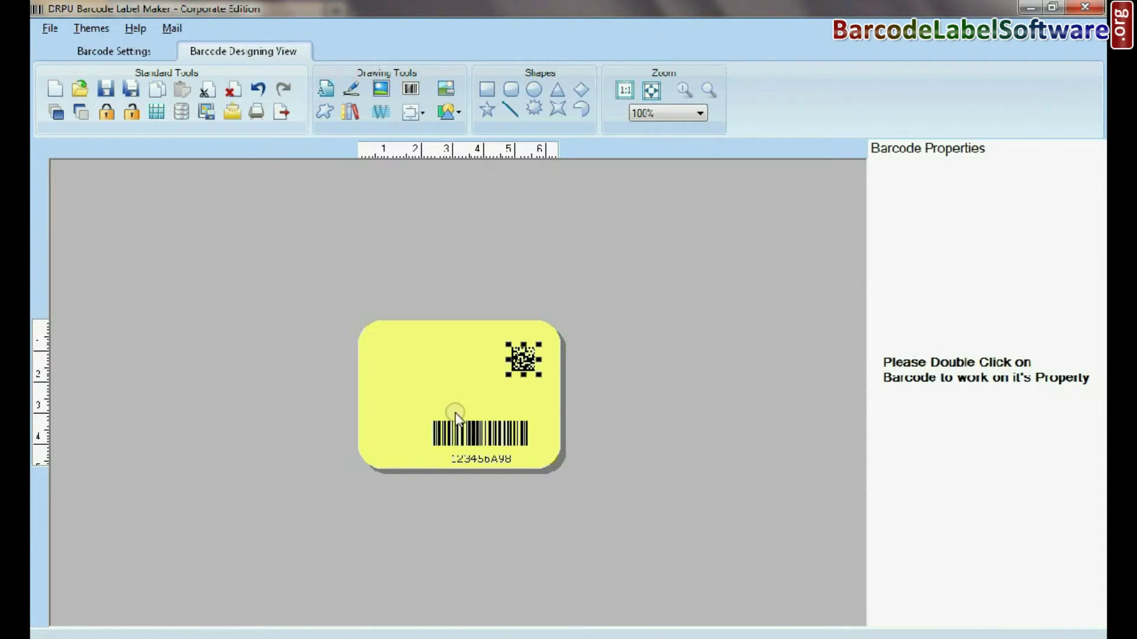
Add a text object and move it to the card's upper left.
{"action": "left_click", "coordinate": [477, 431]}
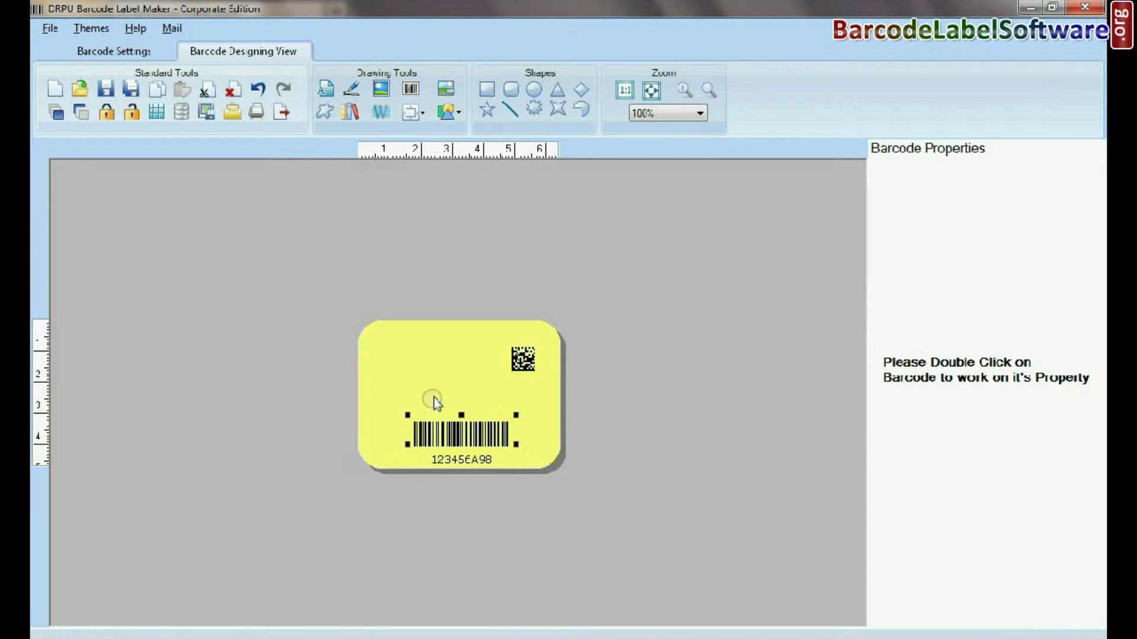
{"action": "left_click", "coordinate": [401, 384]}
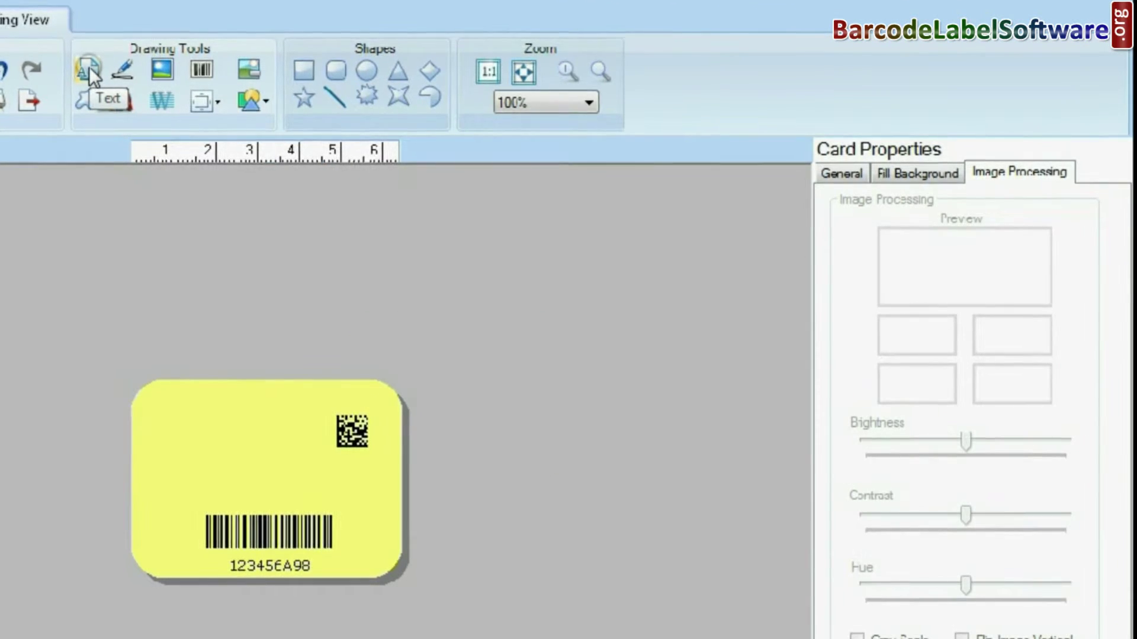
{"action": "left_click", "coordinate": [325, 88]}
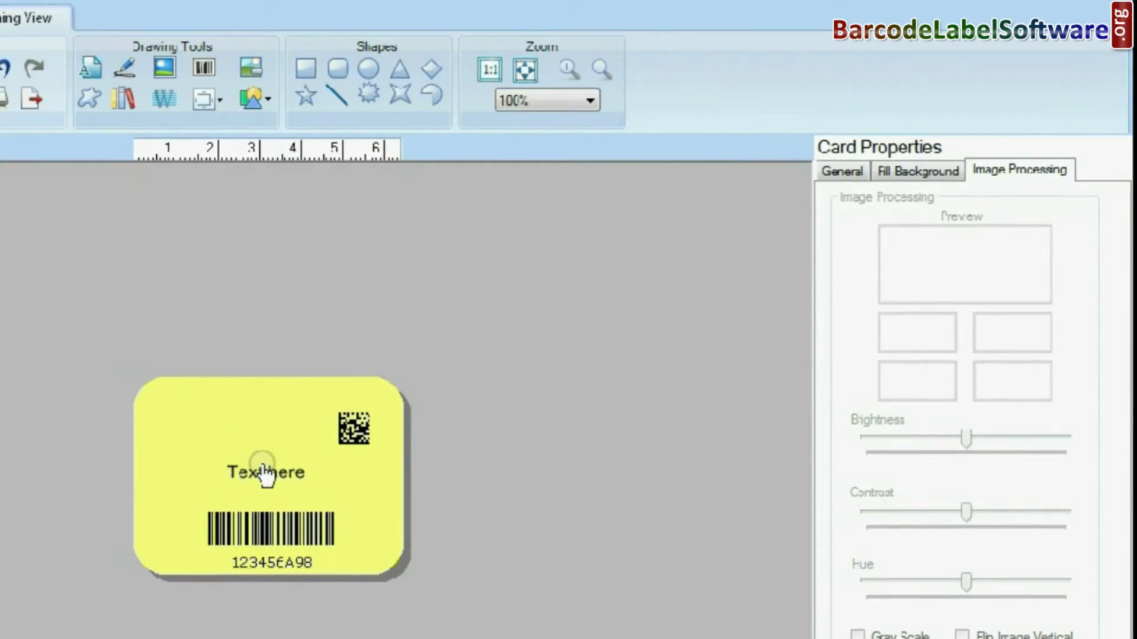
{"action": "left_click", "coordinate": [265, 472]}
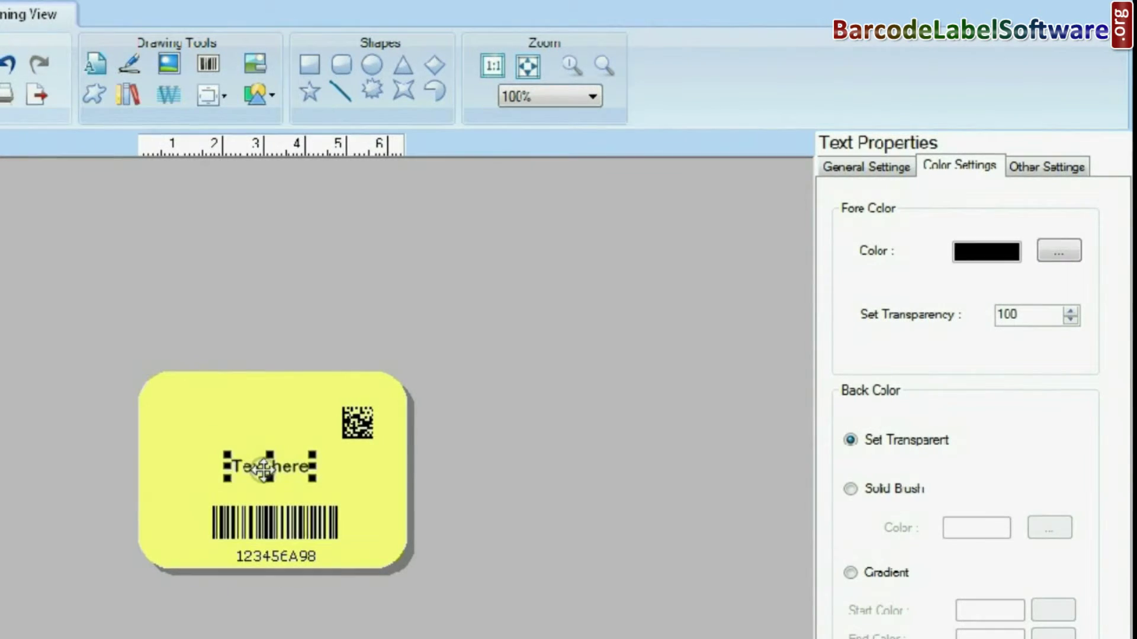
{"action": "left_click_drag", "start_coordinate": [264, 472], "coordinate": [212, 420]}
Replace the placeholder with 'Corporation adress' and 'and other detail' on a second line.
{"action": "left_click", "coordinate": [840, 164]}
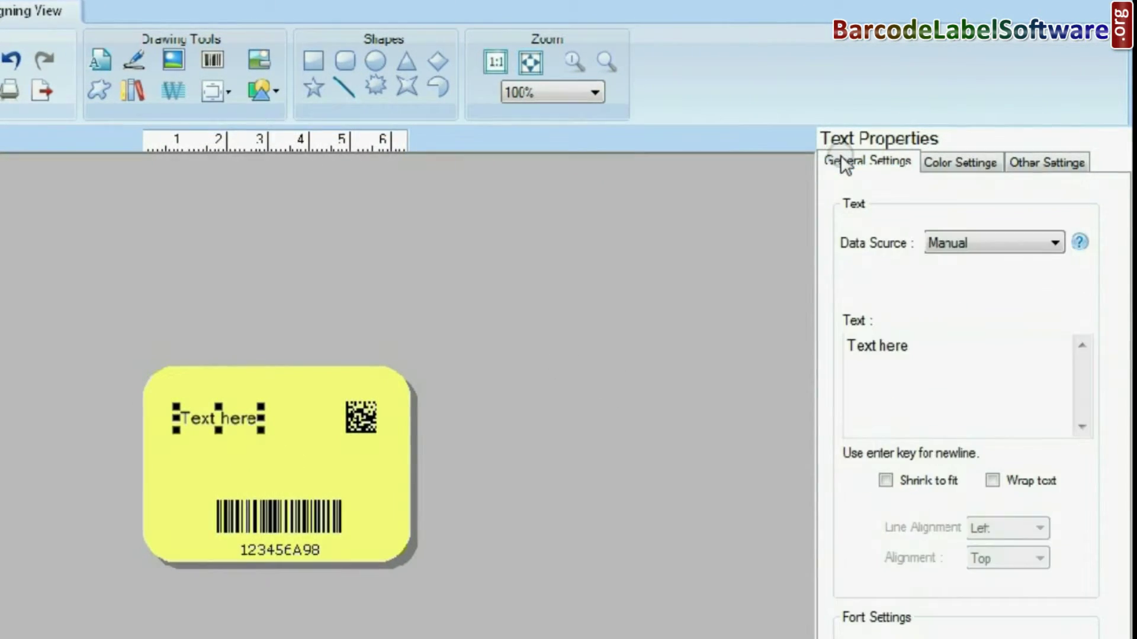
{"action": "left_click_drag", "start_coordinate": [933, 353], "coordinate": [832, 357]}
{"action": "type", "text": "Cor"}
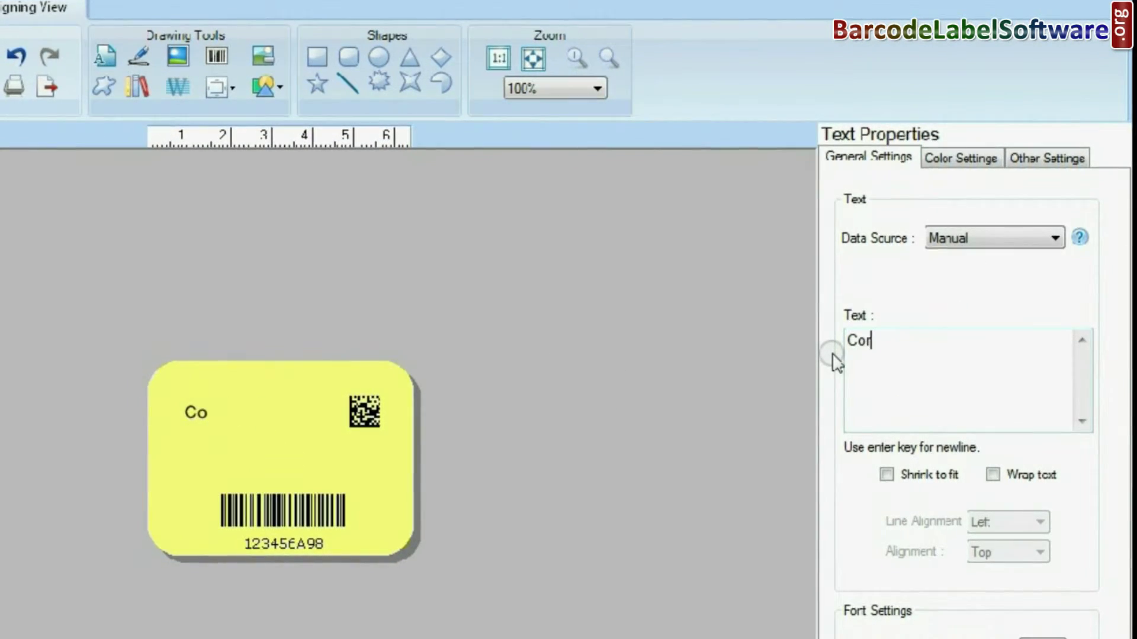
{"action": "type", "text": "poration"}
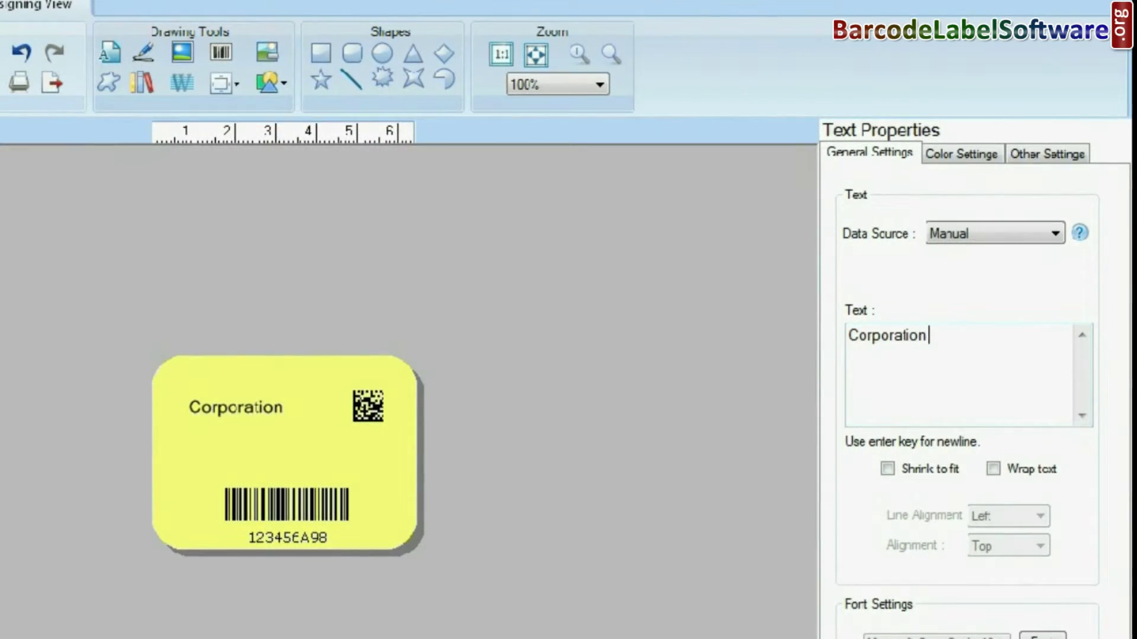
{"action": "type", "text": " adress"}
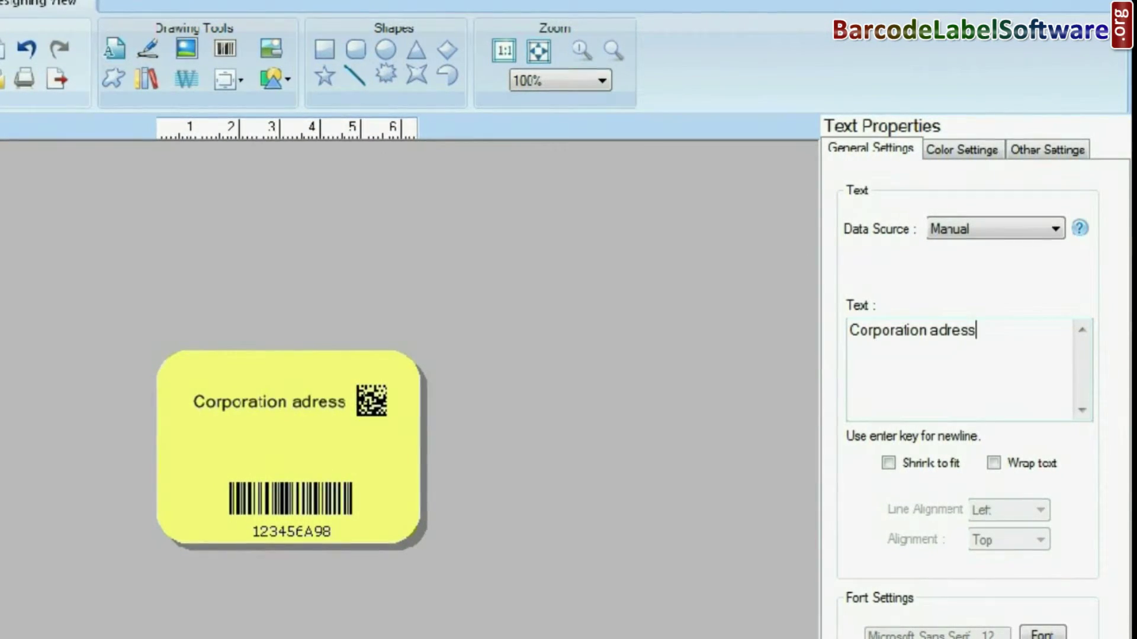
{"action": "key", "text": "Return"}
{"action": "type", "text": "and"}
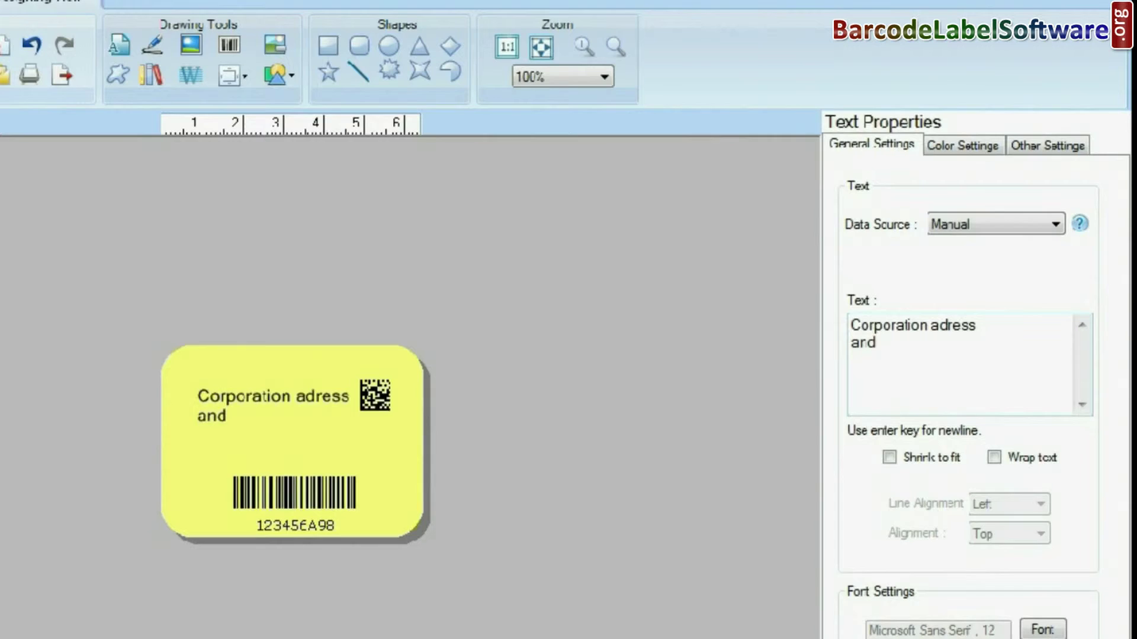
{"action": "type", "text": " other deta"}
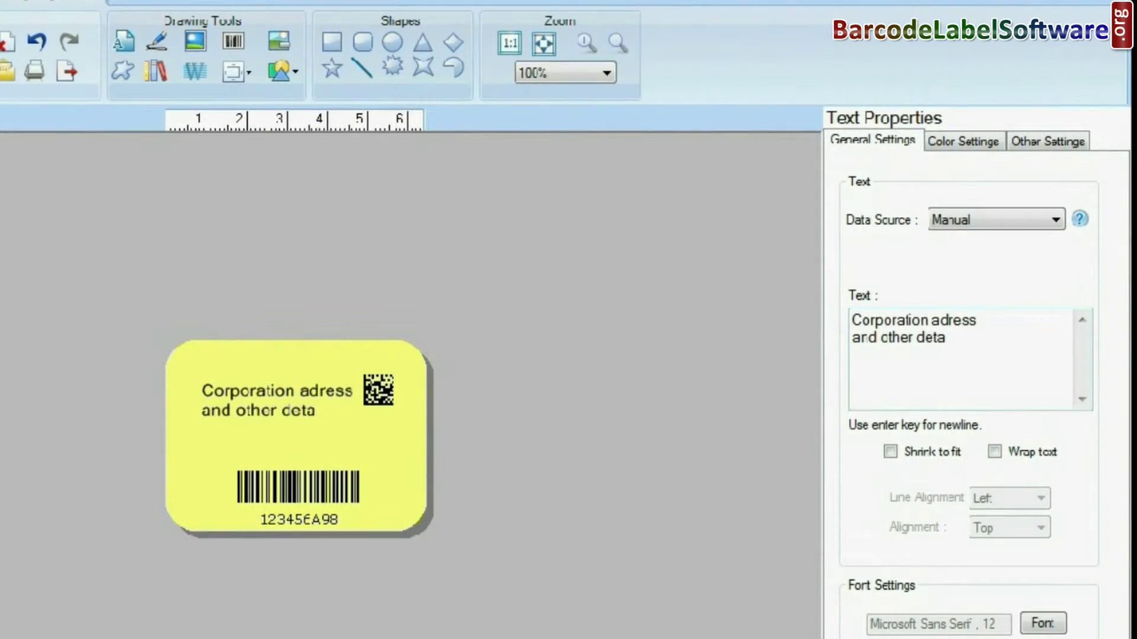
{"action": "type", "text": "ils"}
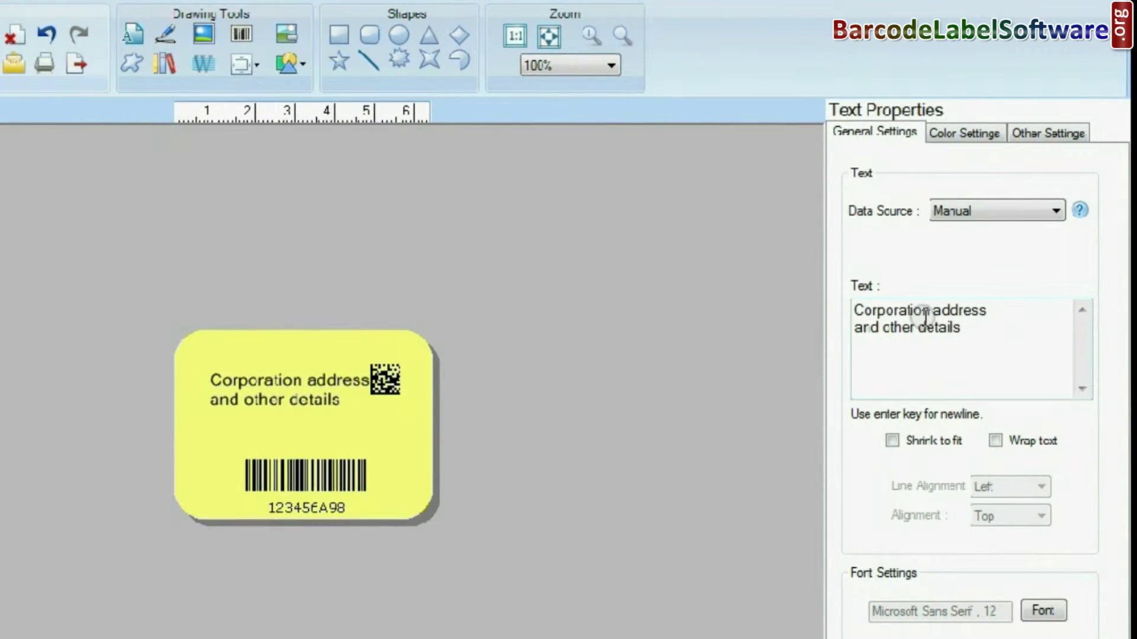
Set the address text to Verdana size 11 and move it toward the top-left.
{"action": "left_click", "coordinate": [1040, 605]}
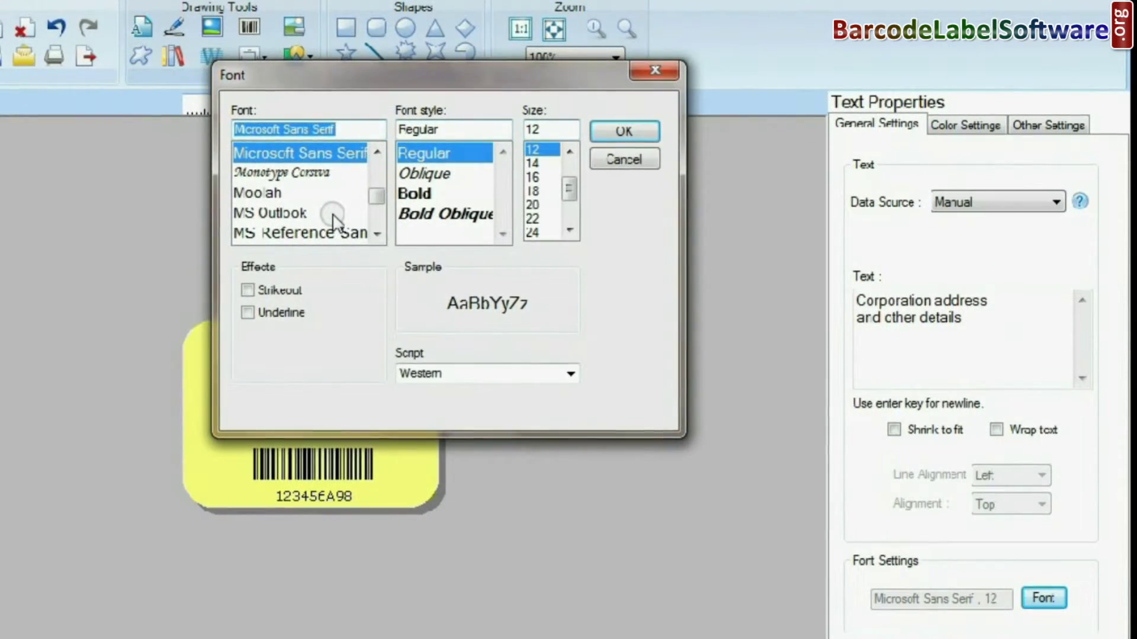
{"action": "key", "text": "Delete"}
{"action": "left_click_drag", "start_coordinate": [380, 157], "coordinate": [321, 201]}
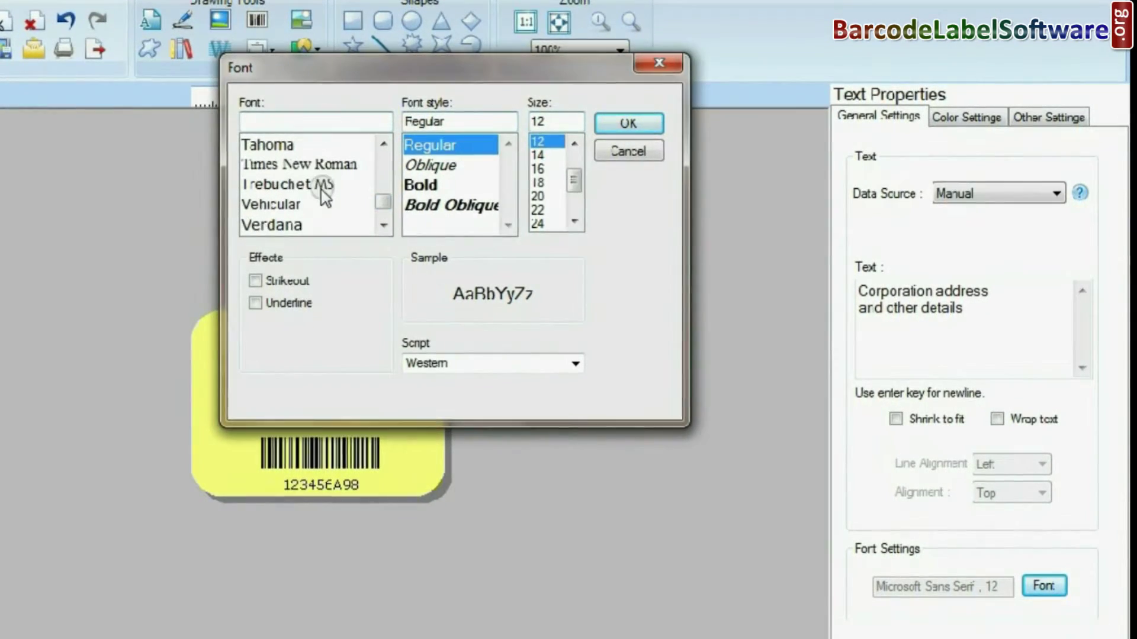
{"action": "left_click", "coordinate": [278, 224]}
{"action": "left_click_drag", "start_coordinate": [577, 178], "coordinate": [565, 165]}
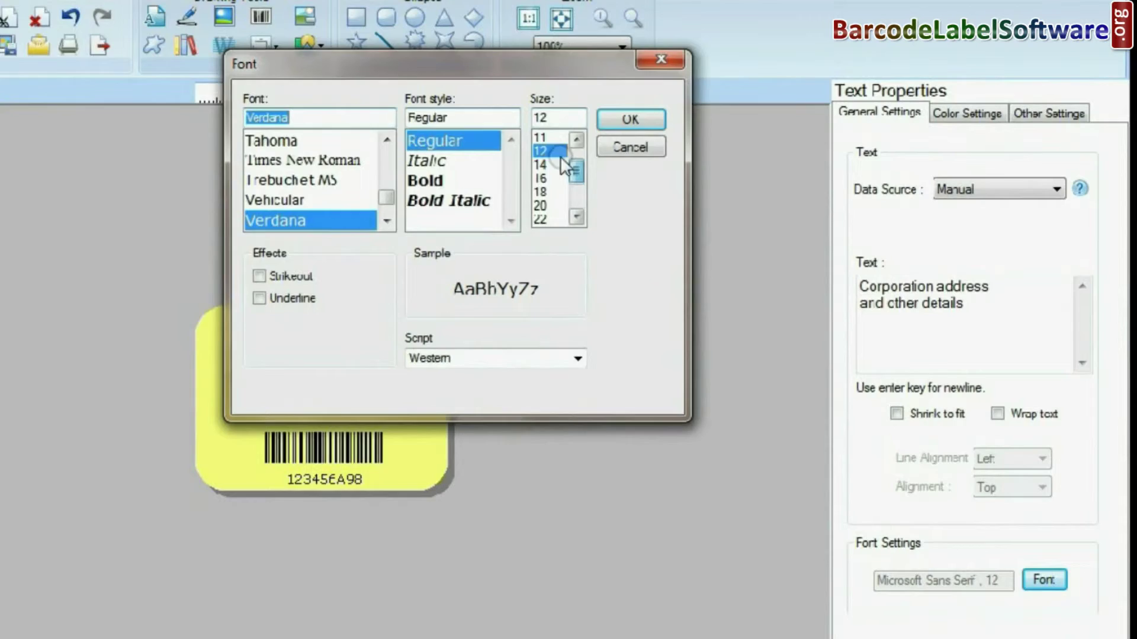
{"action": "left_click", "coordinate": [540, 137]}
{"action": "left_click", "coordinate": [632, 119]}
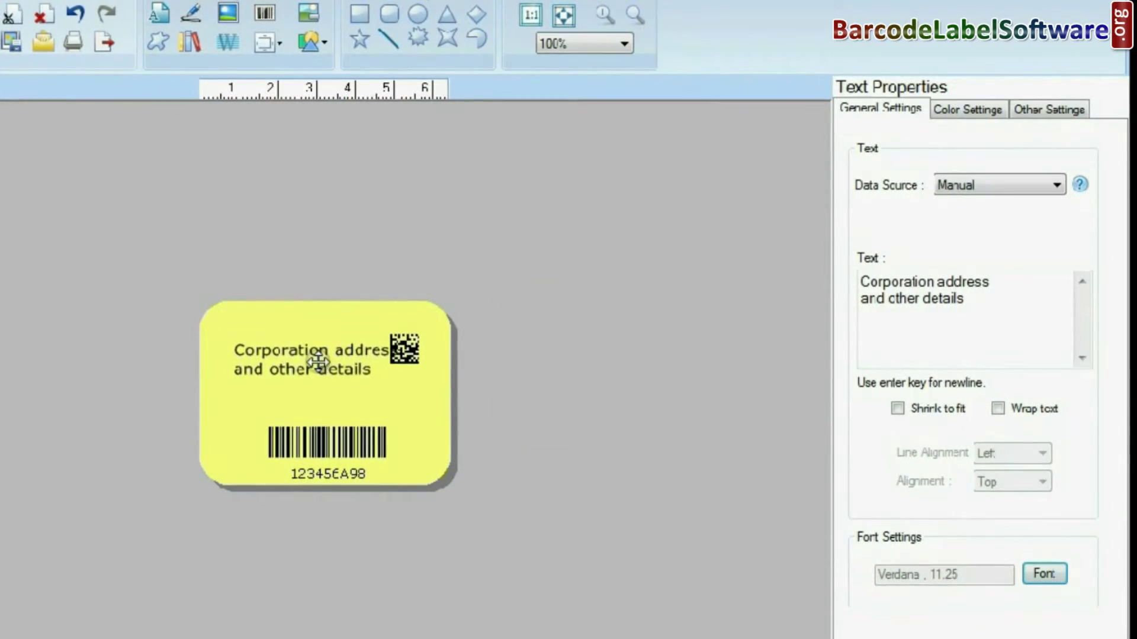
{"action": "left_click_drag", "start_coordinate": [318, 362], "coordinate": [299, 352]}
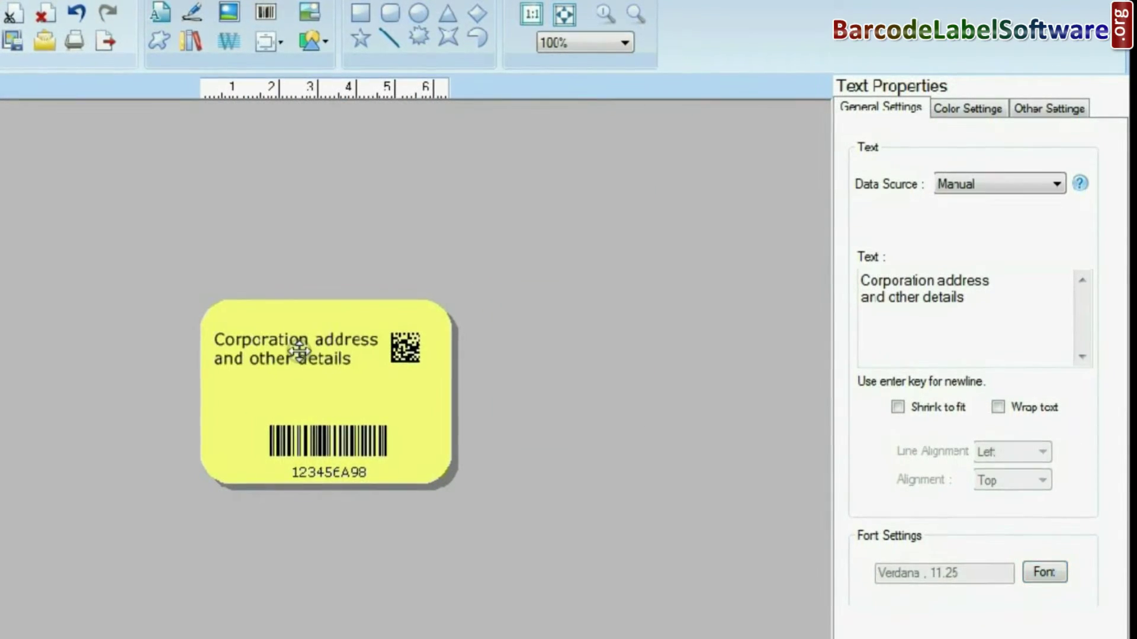
Reduce the address text font size to 10.
{"action": "left_click", "coordinate": [1041, 569]}
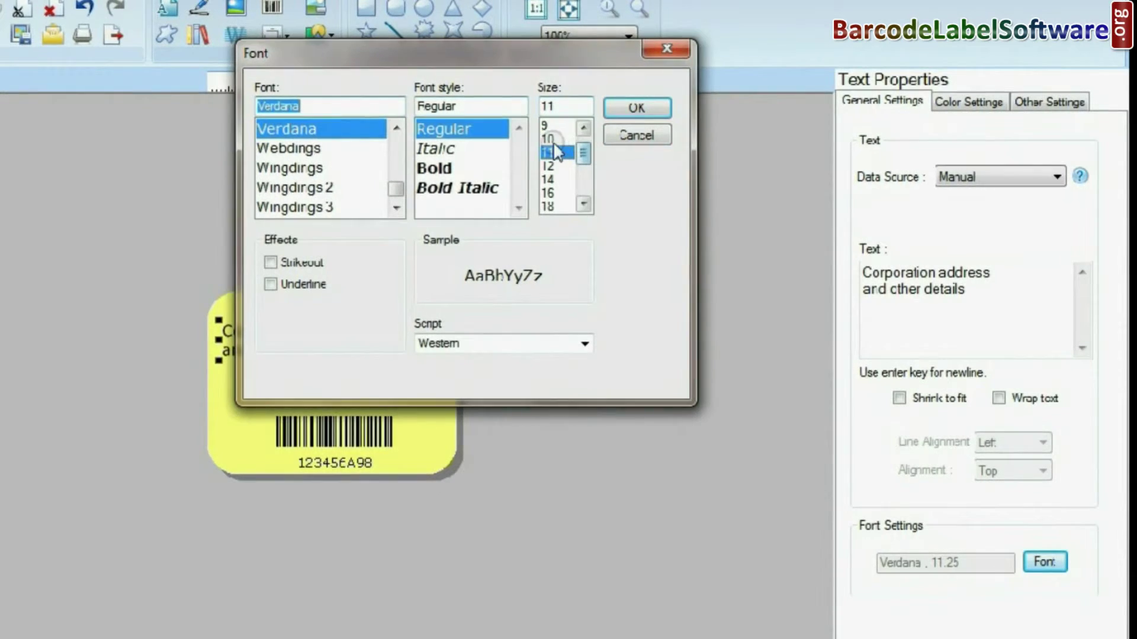
{"action": "left_click", "coordinate": [547, 138]}
{"action": "left_click", "coordinate": [648, 105]}
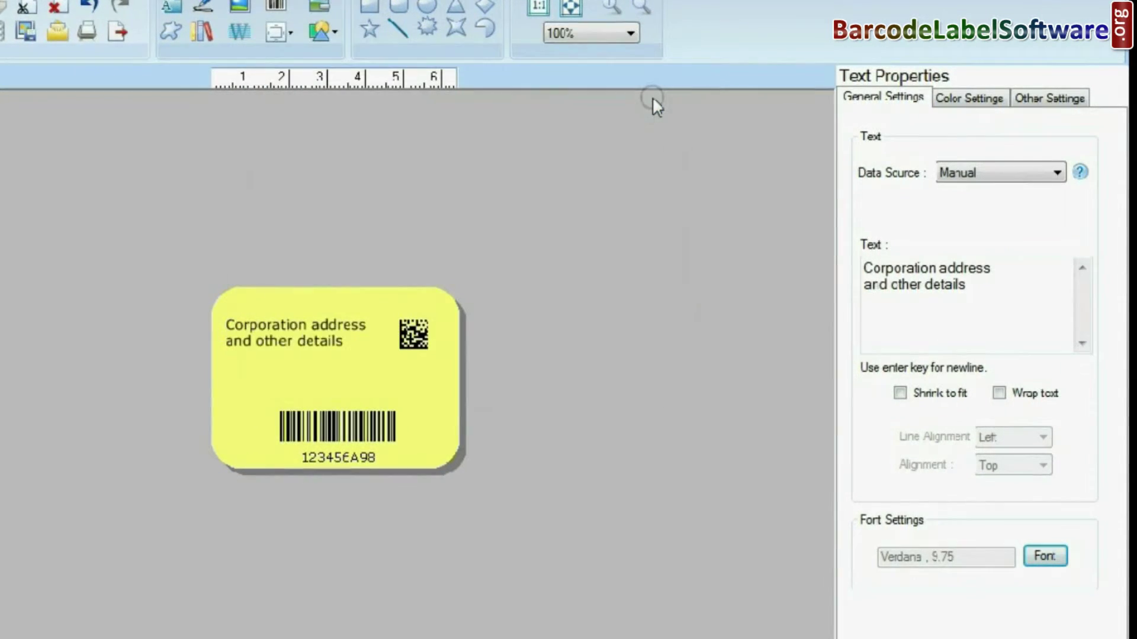
Change the address text colour from black to a slightly darkened dark purple.
{"action": "left_click", "coordinate": [971, 95]}
{"action": "left_click", "coordinate": [1058, 171]}
{"action": "left_click", "coordinate": [450, 191]}
{"action": "left_click_drag", "start_coordinate": [691, 220], "coordinate": [691, 229]}
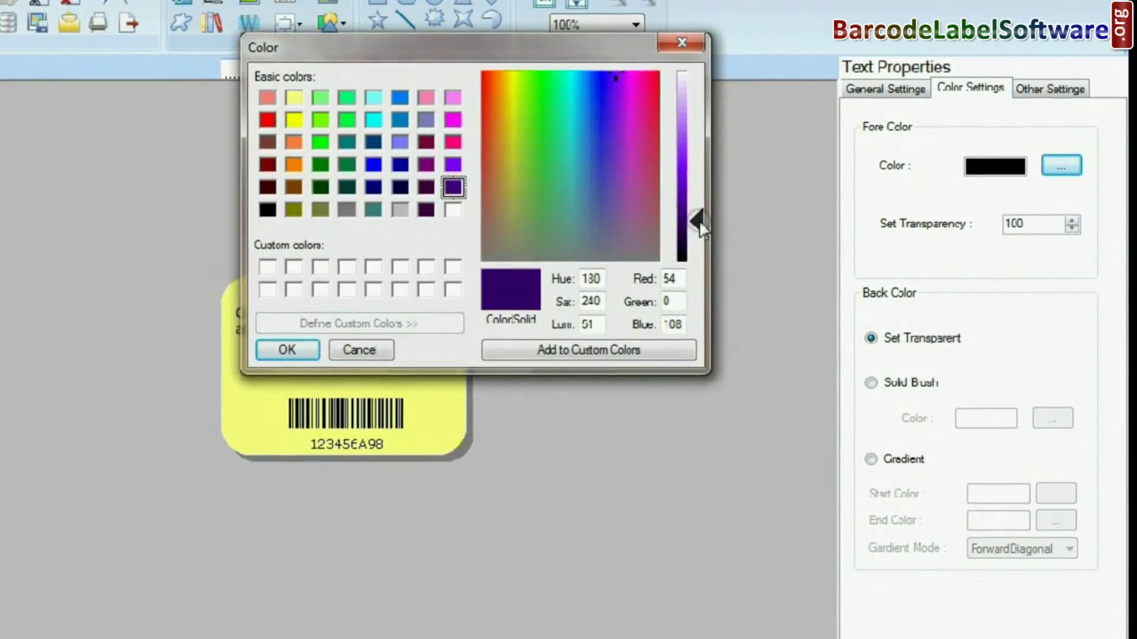
{"action": "left_click", "coordinate": [286, 350]}
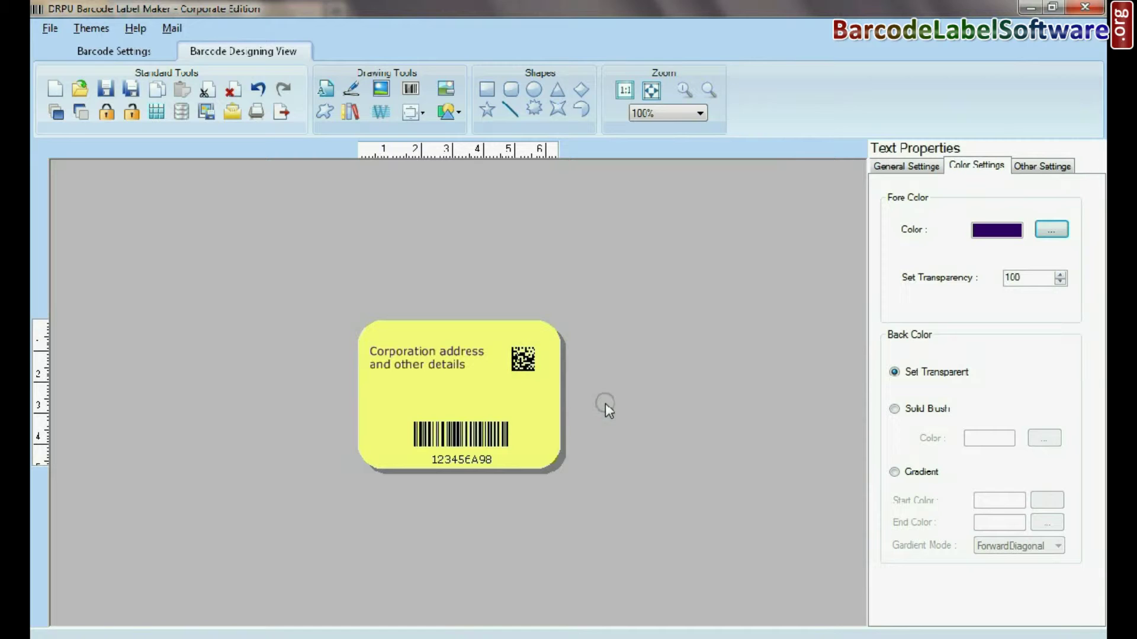
Check the text's rotation options, select the DataMatrix, then reopen the address text's properties.
{"action": "left_click", "coordinate": [1029, 166]}
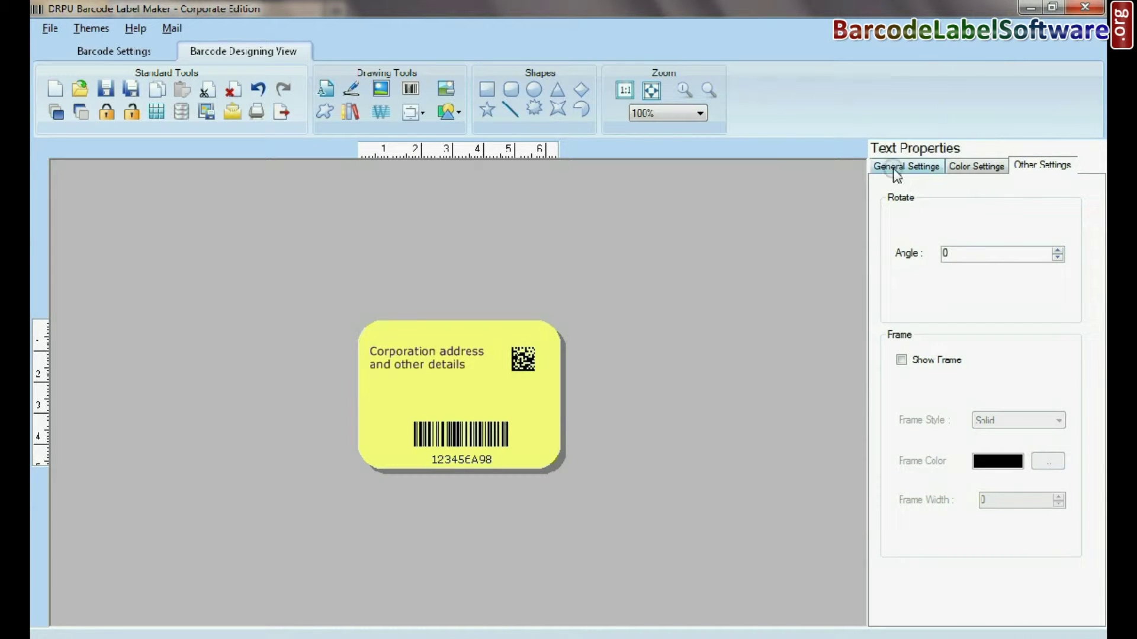
{"action": "left_click", "coordinate": [515, 360]}
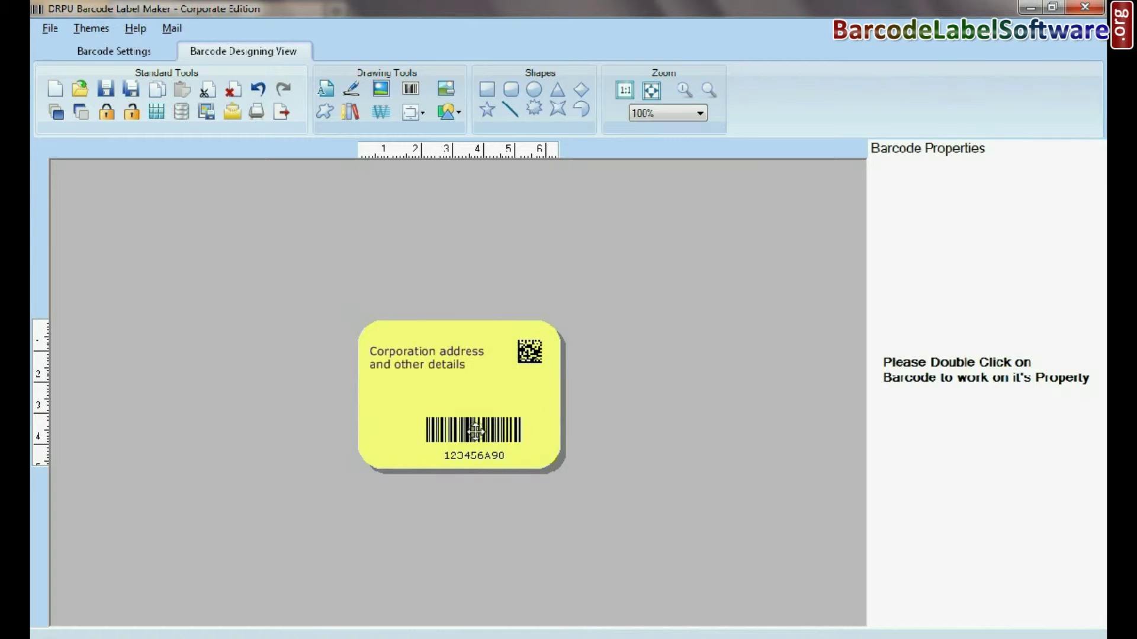
{"action": "double_click", "coordinate": [421, 365]}
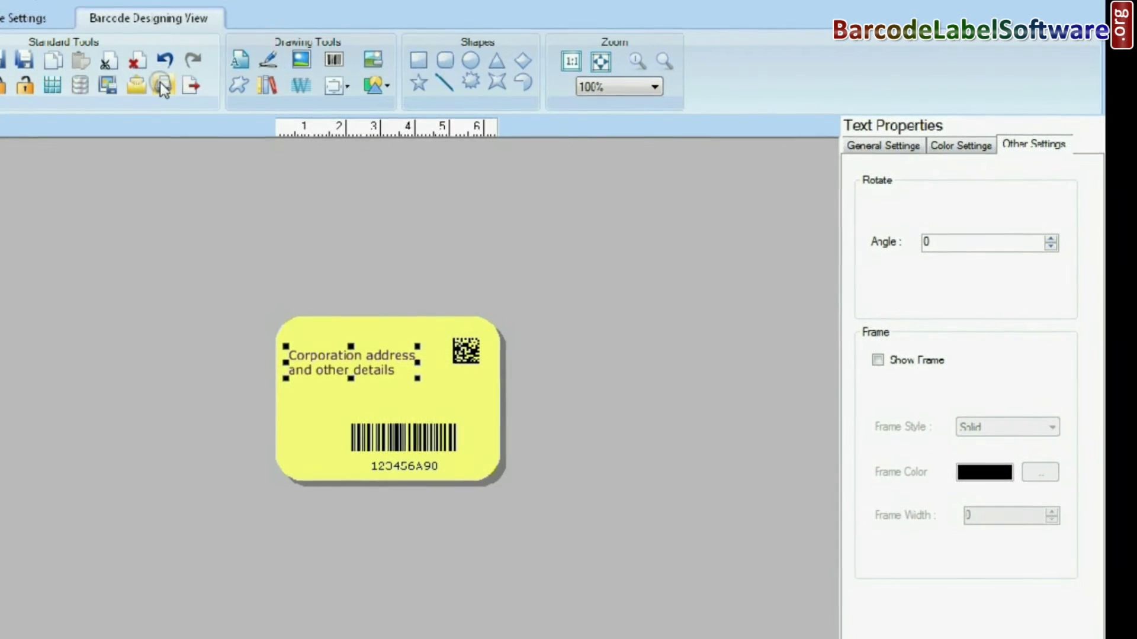
In the print settings, choose Pre Define Label Stock with a label height of 1.83 inches.
{"action": "left_click", "coordinate": [164, 87]}
{"action": "left_click", "coordinate": [182, 110]}
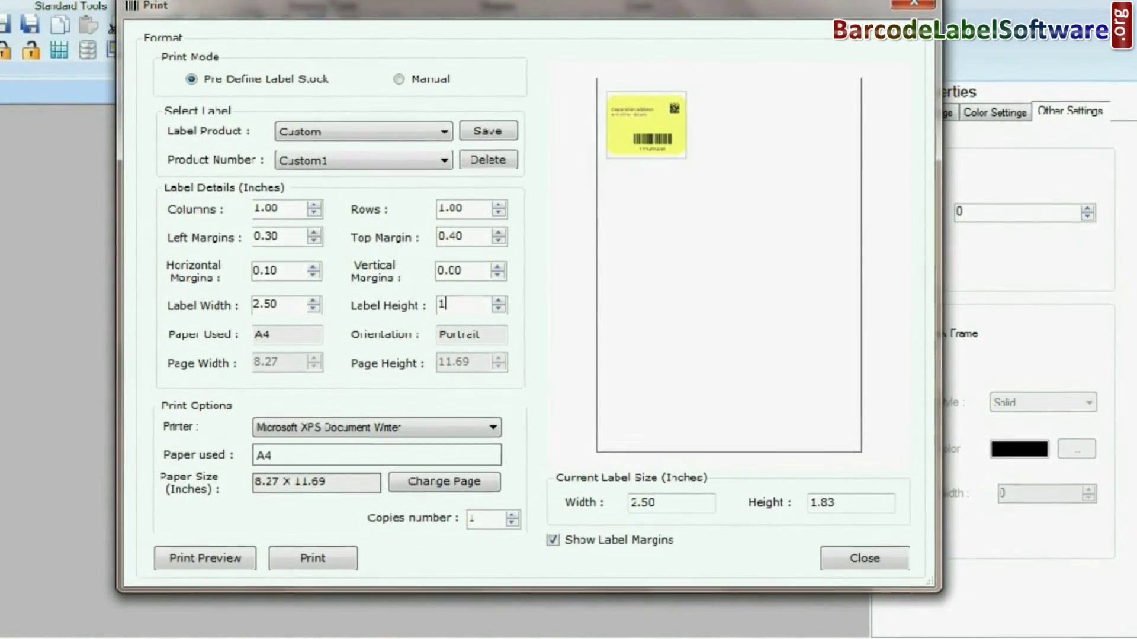
{"action": "type", "text": "3"}
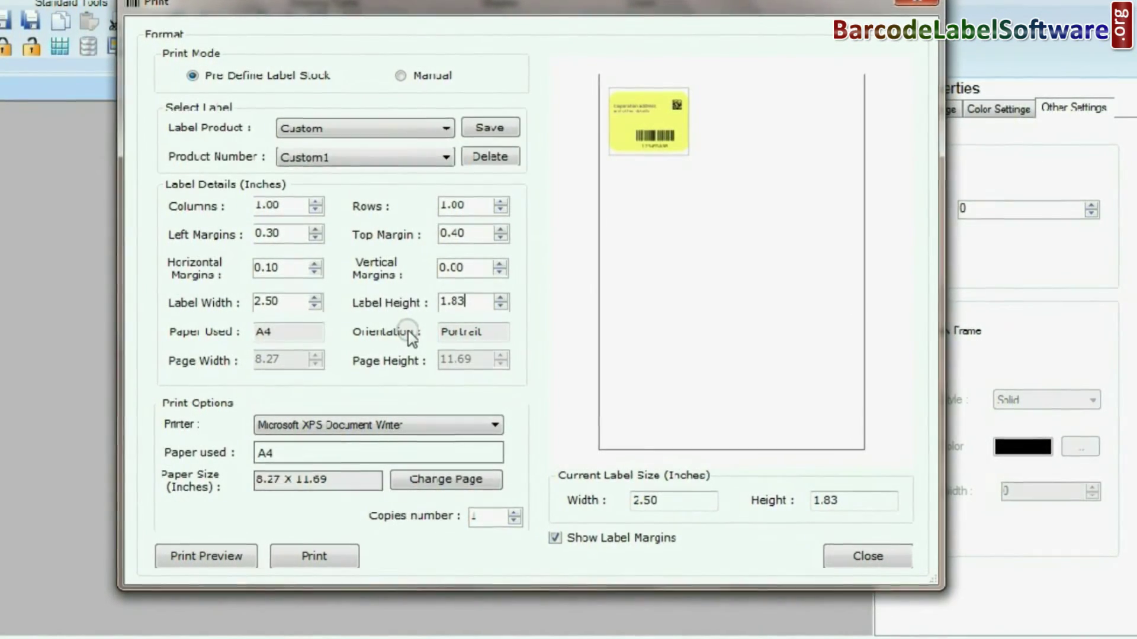
Arrange the labels in 3 columns and 6 rows, then show the print preview.
{"action": "left_click", "coordinate": [316, 201]}
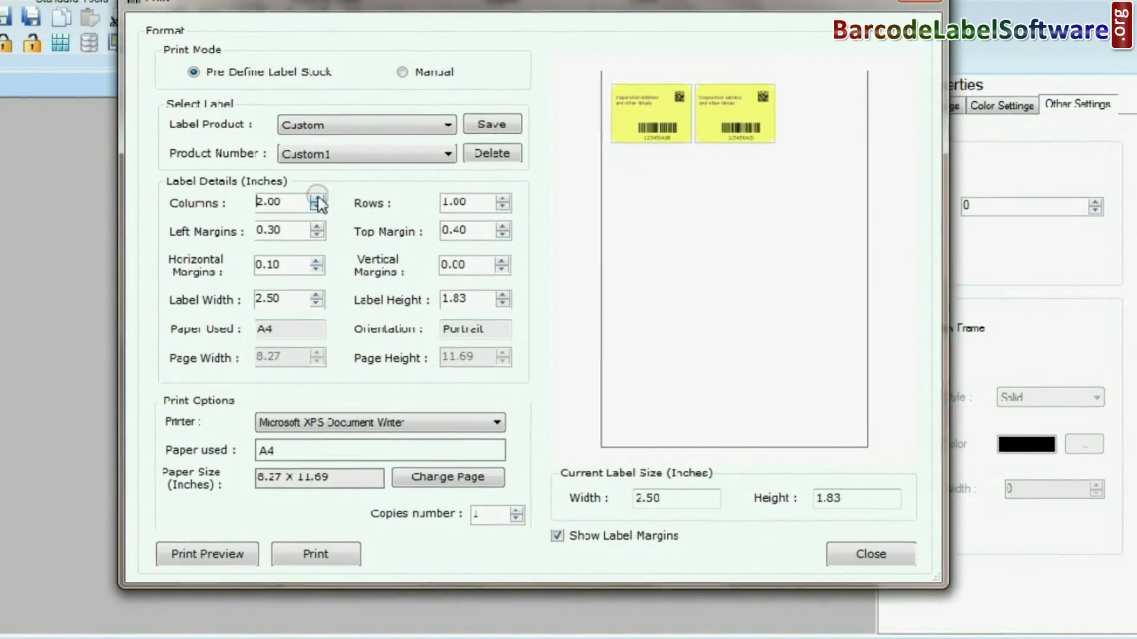
{"action": "left_click", "coordinate": [316, 201]}
{"action": "left_click", "coordinate": [502, 197]}
{"action": "left_click", "coordinate": [502, 198]}
{"action": "left_click", "coordinate": [502, 197]}
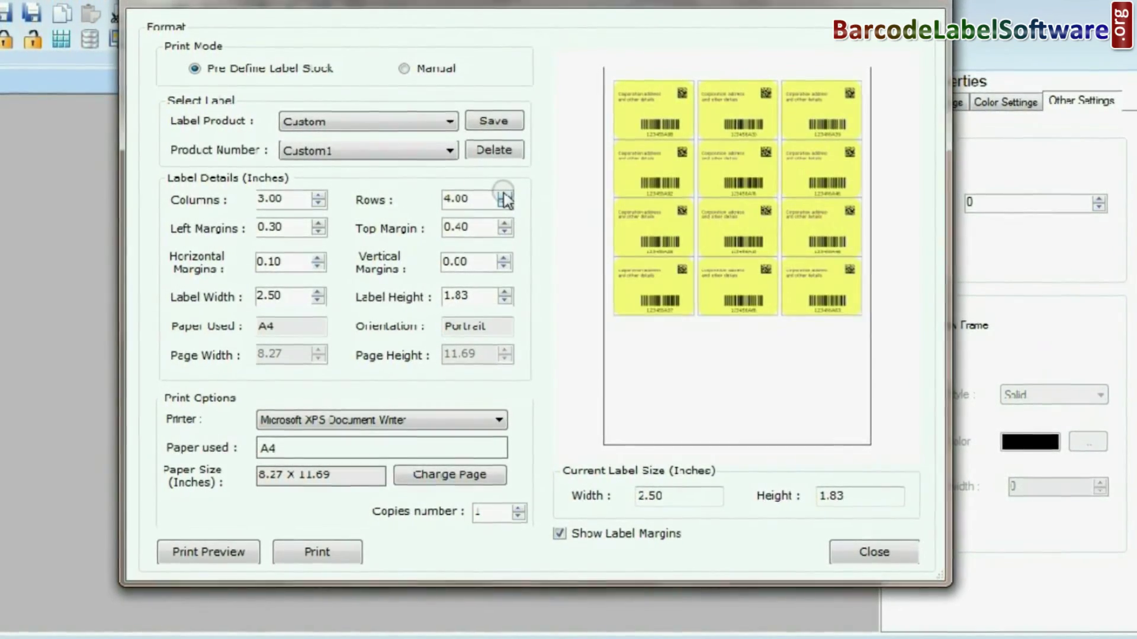
{"action": "left_click", "coordinate": [502, 197]}
{"action": "left_click", "coordinate": [502, 197]}
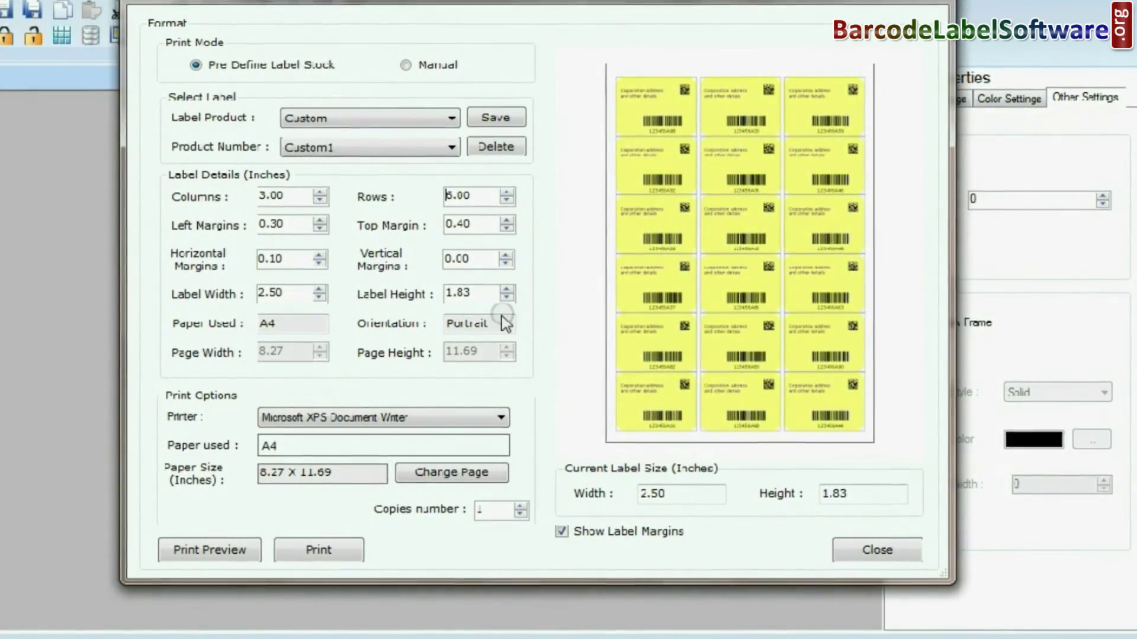
{"action": "left_click", "coordinate": [225, 550]}
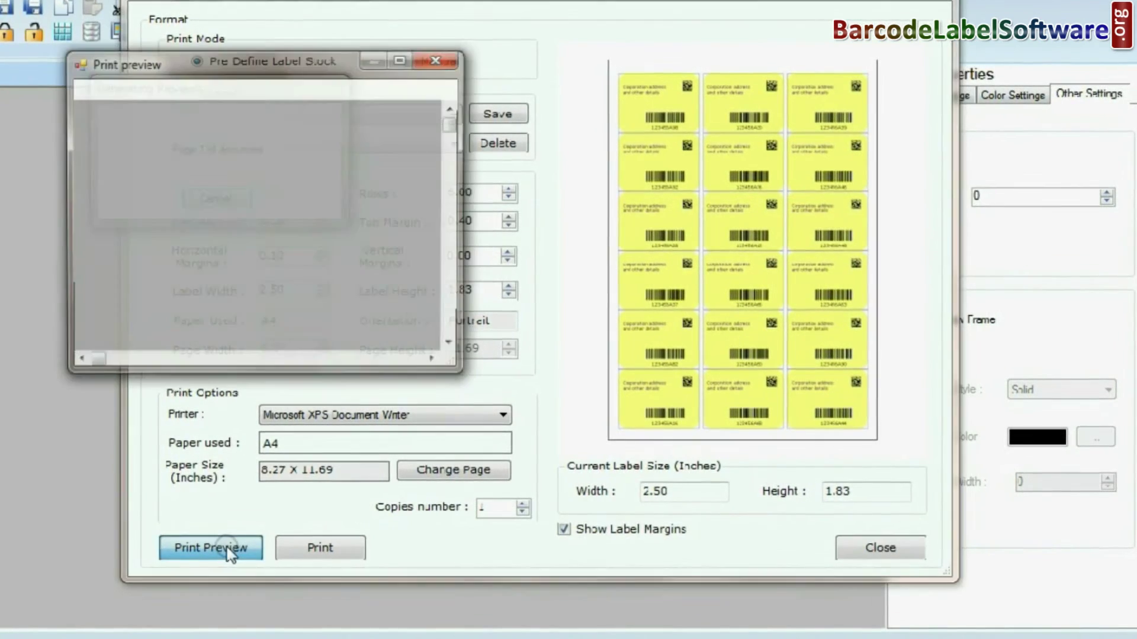
Maximize the preview, inspect all 18 labels with their 123456A values, and close it.
{"action": "left_click", "coordinate": [403, 58]}
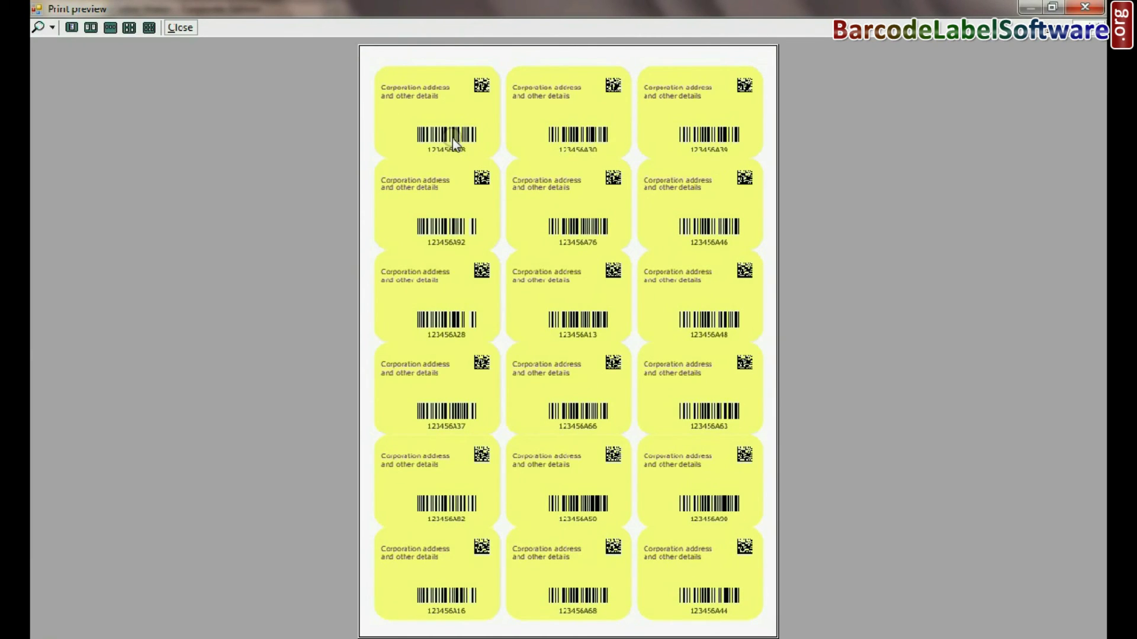
{"action": "left_click", "coordinate": [198, 150]}
{"action": "left_click", "coordinate": [1085, 8]}
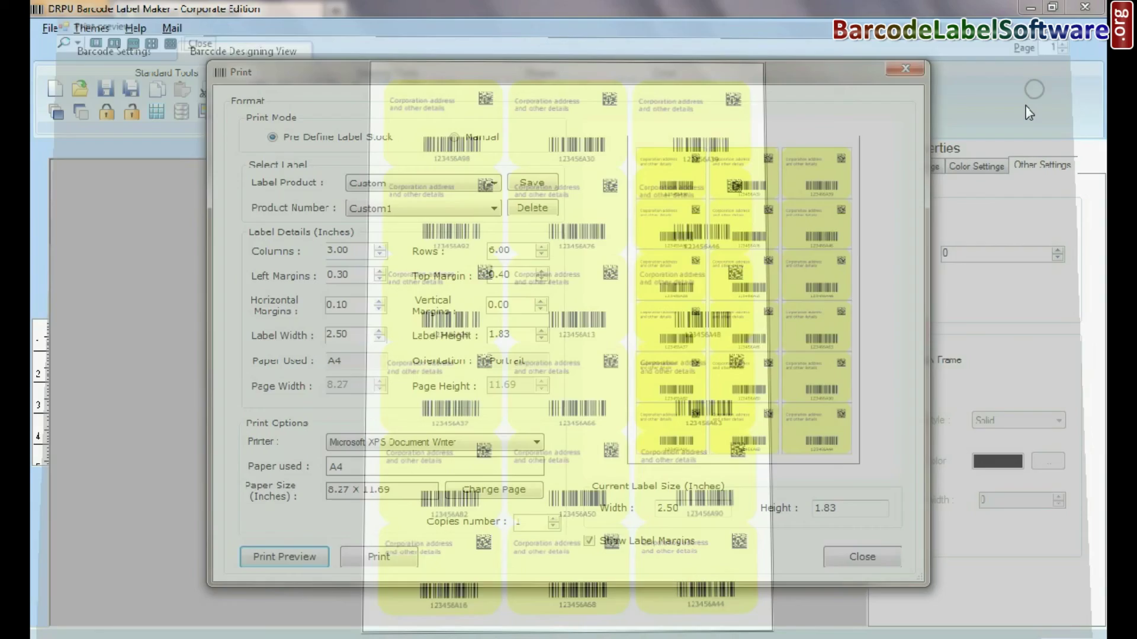